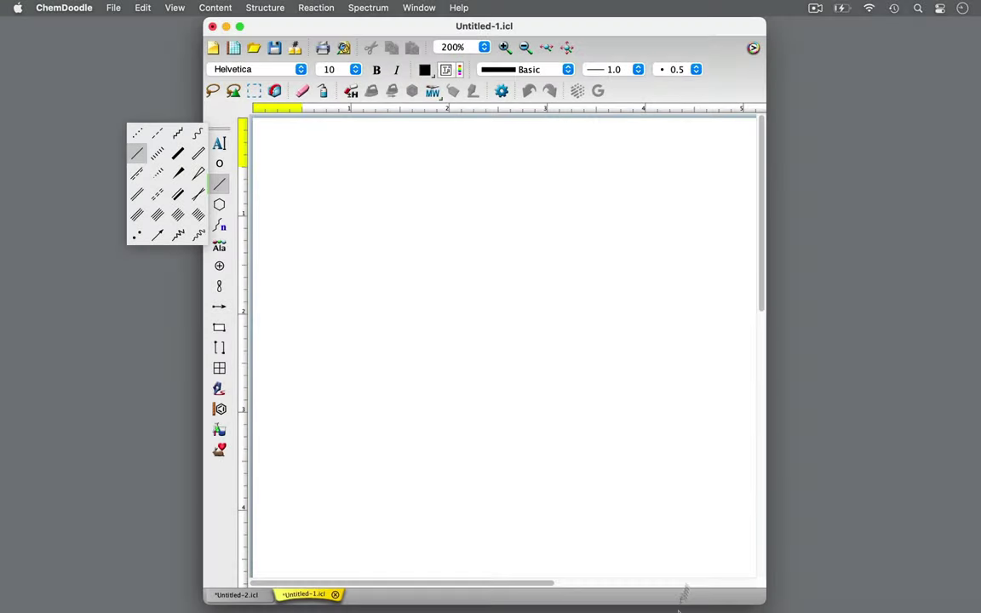
# Place the Glucose and Mannose Fisher Projections from the Sugars (Hexoses) templates side by side near the top of the page.
pyautogui.click(753, 48)
pyautogui.click(753, 310)
pyautogui.click(847, 259)
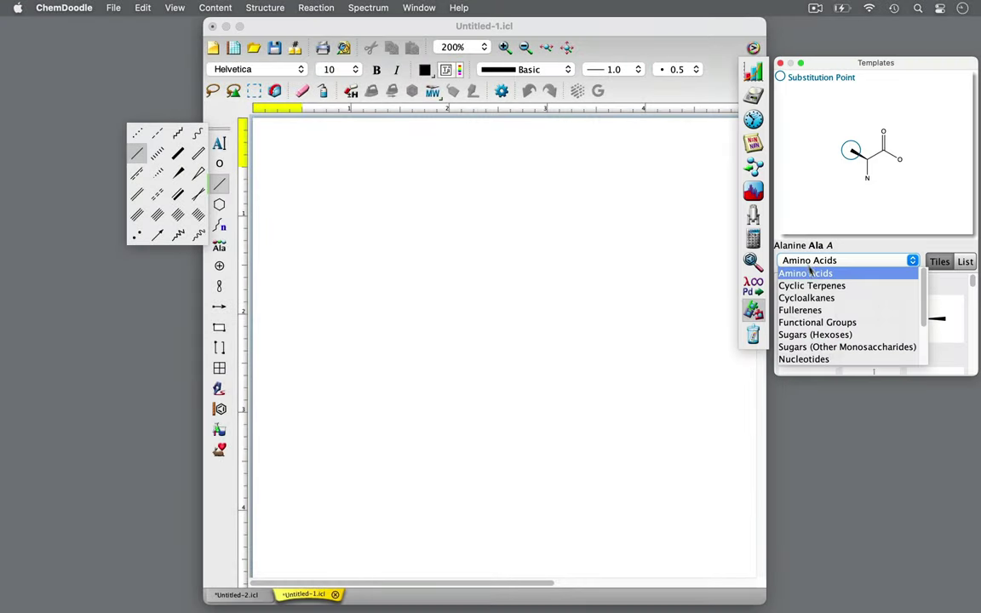
pyautogui.click(827, 335)
pyautogui.scroll(-2, 814, 349)
pyautogui.click(813, 352)
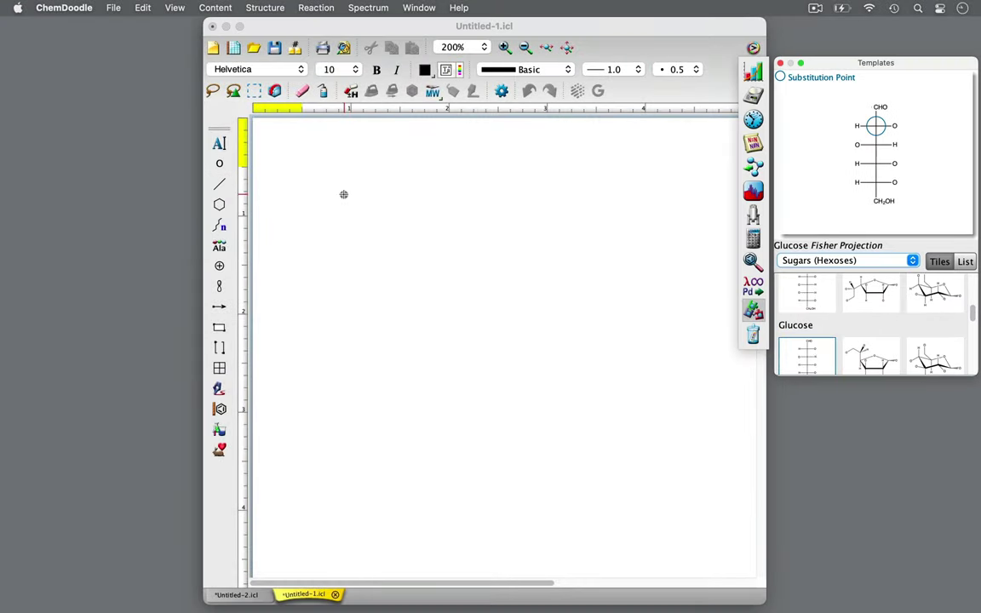
pyautogui.click(344, 193)
pyautogui.scroll(-1, 848, 324)
pyautogui.click(807, 354)
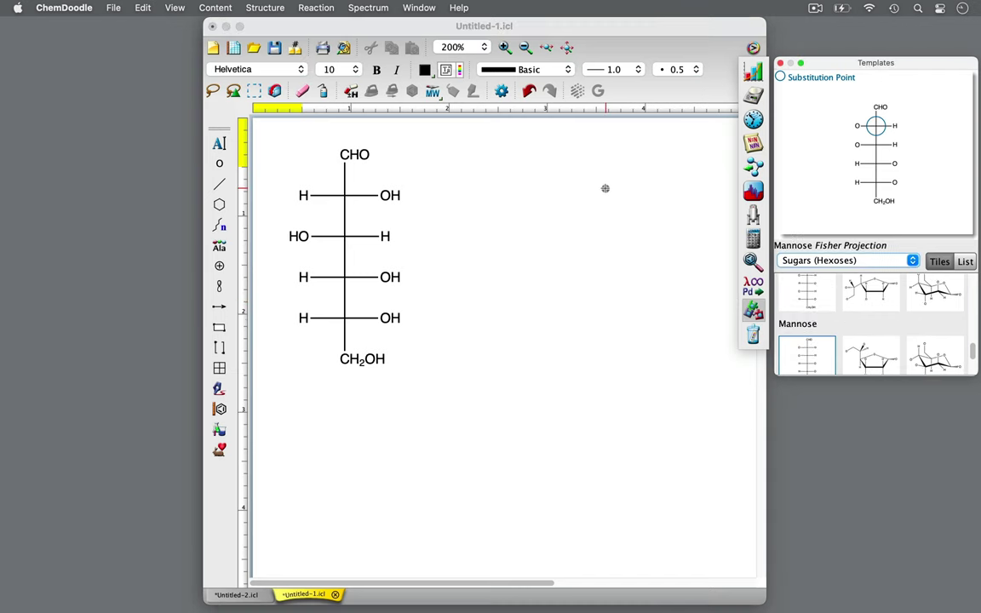
pyautogui.click(605, 188)
# Place the Glyceraldehyde Fisher Projection and the second Tetroses structure from the other monosaccharides templates below the two hexoses.
pyautogui.click(848, 260)
pyautogui.click(831, 347)
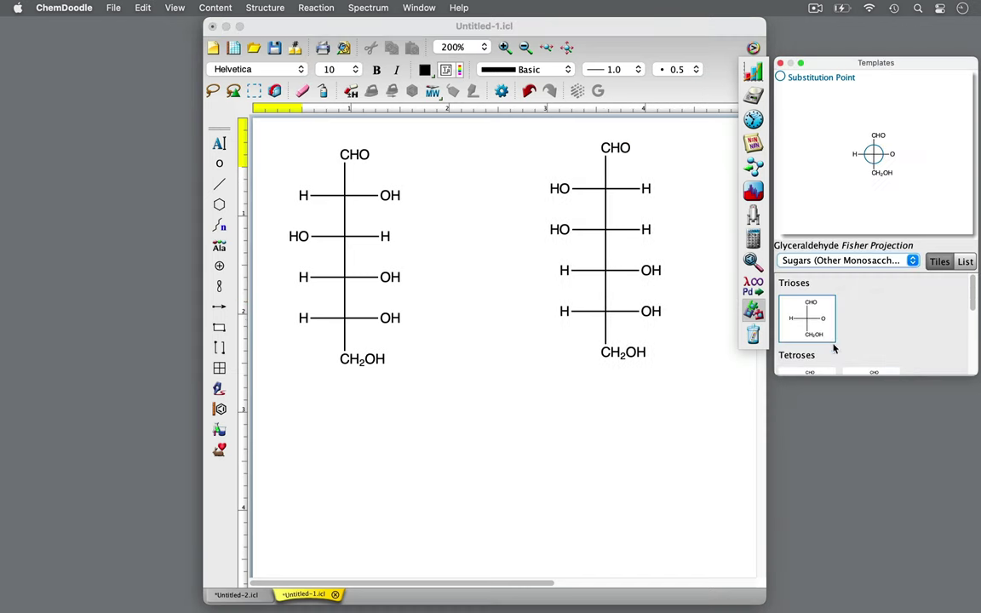
pyautogui.click(348, 453)
pyautogui.scroll(-1, 869, 340)
pyautogui.click(871, 346)
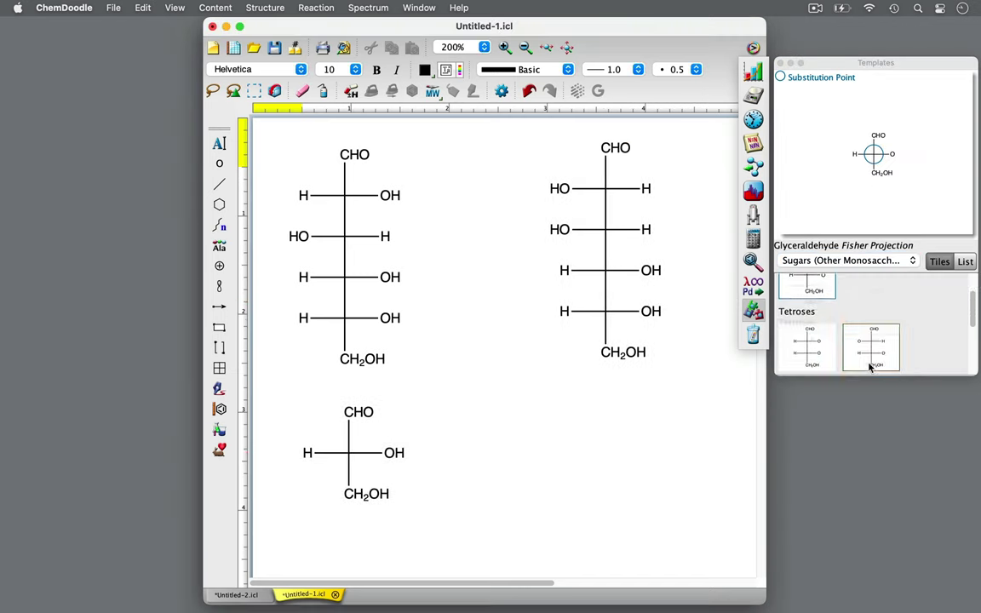
pyautogui.click(605, 446)
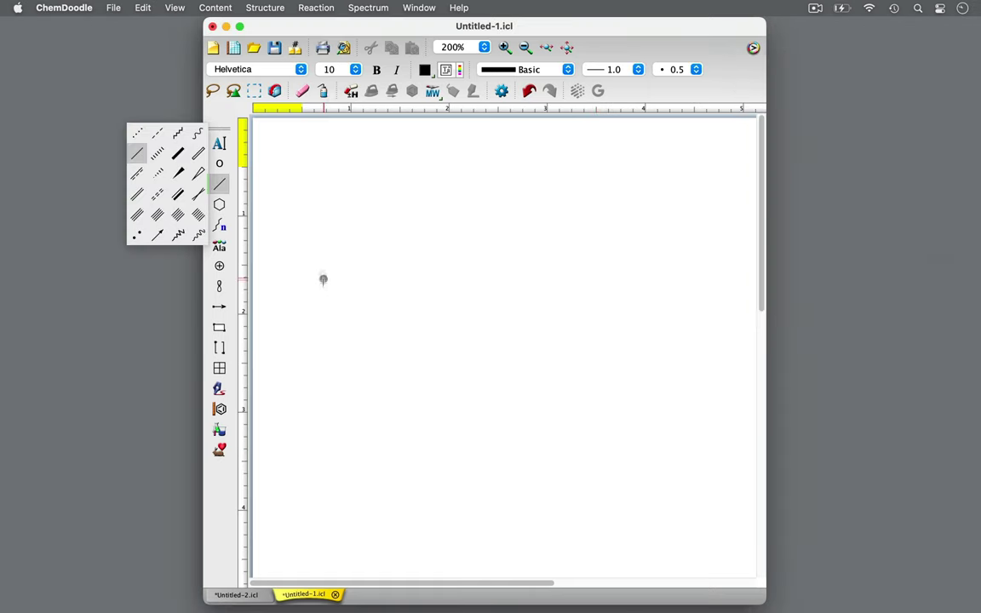
# Draw a bent two-bond chain on the blank page with a solid wedge and a hashed wedge bond rising from its central carbon.
pyautogui.click(339, 361)
pyautogui.press('2')
pyautogui.click(179, 173)
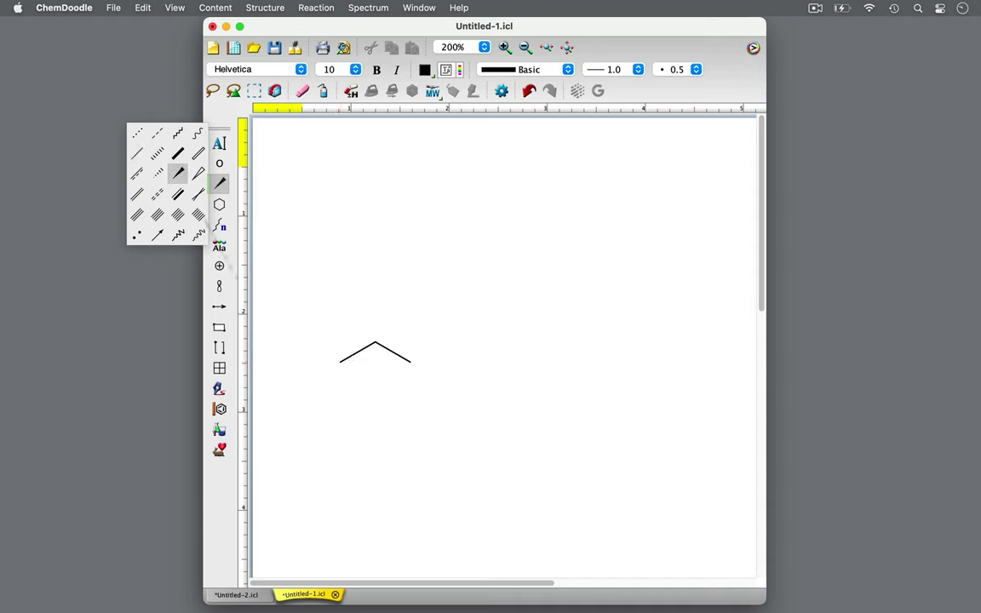
pyautogui.moveTo(374, 342); pyautogui.dragTo(371, 294)
pyautogui.click(393, 308)
pyautogui.click(158, 173)
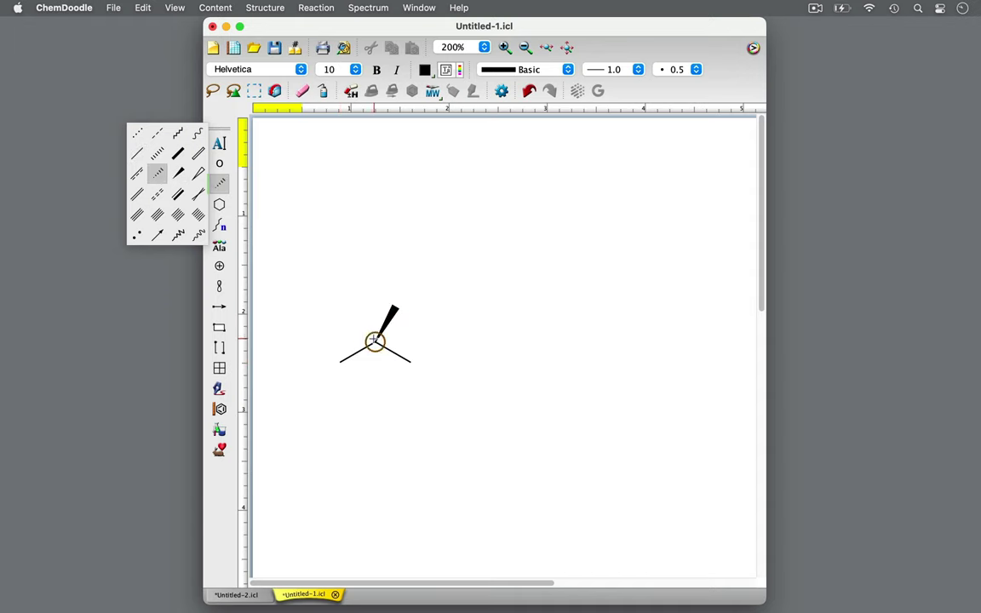
pyautogui.click(357, 304)
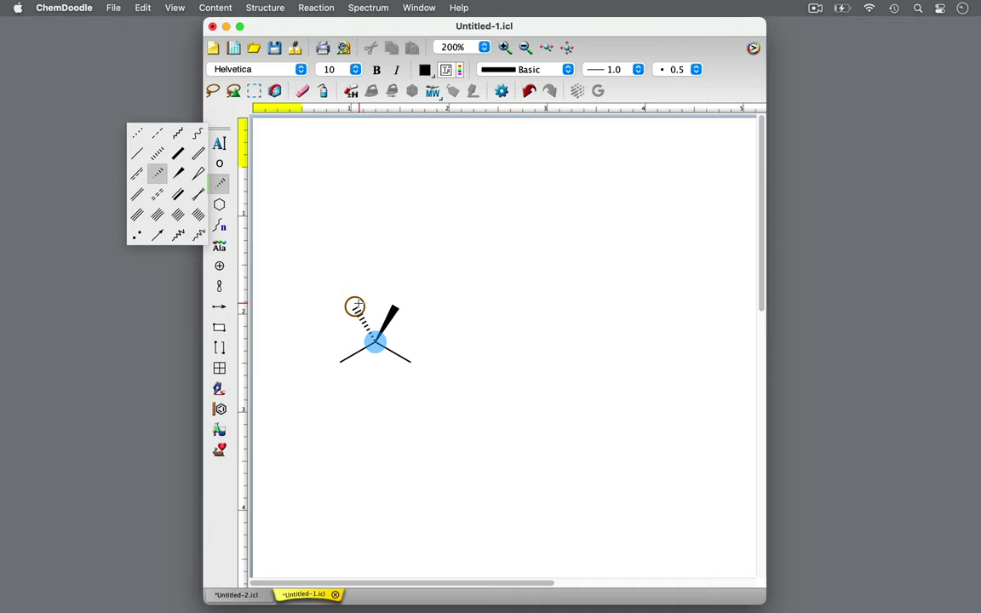
# Label the hashed-bond atom H, the wedge-bond atom Br and the two chain ends Cl and F.
pyautogui.press('h')
pyautogui.press('b')
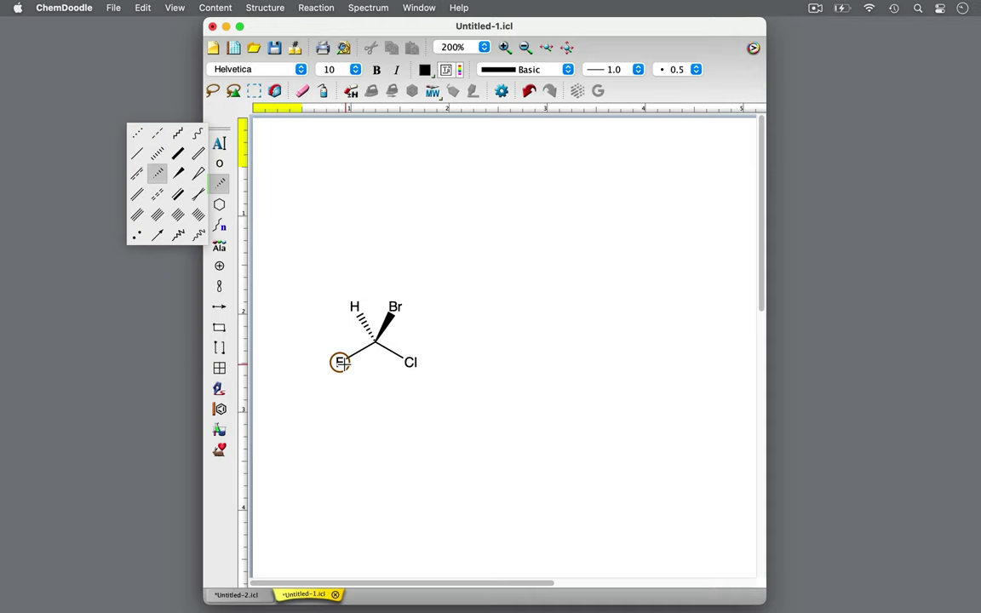
pyautogui.press('f')
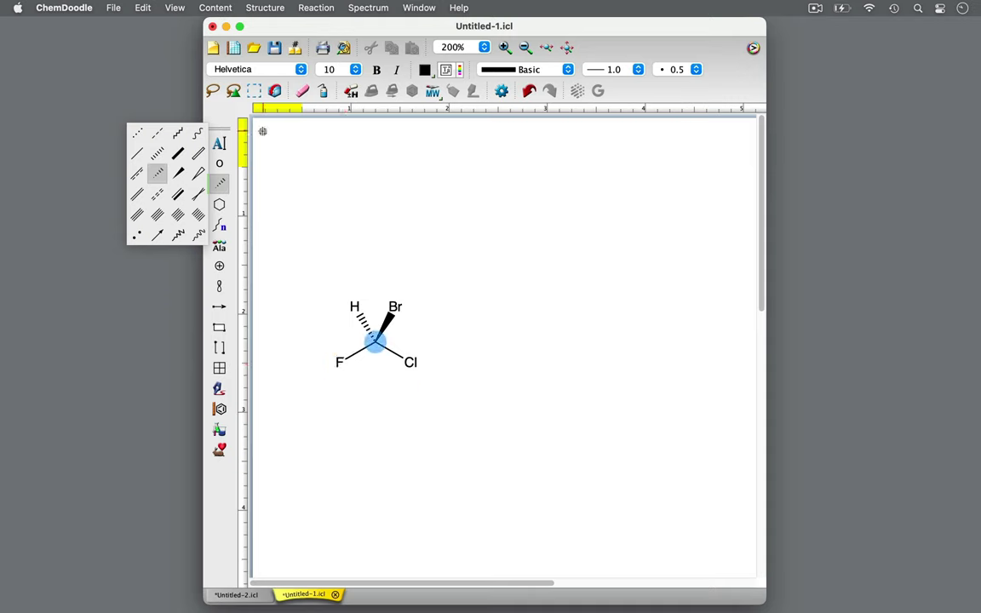
# Add the generated name "(R)-Bromochlorofluoromethane" beneath the molecule.
pyautogui.click(255, 92)
pyautogui.click(455, 92)
pyautogui.click(577, 343)
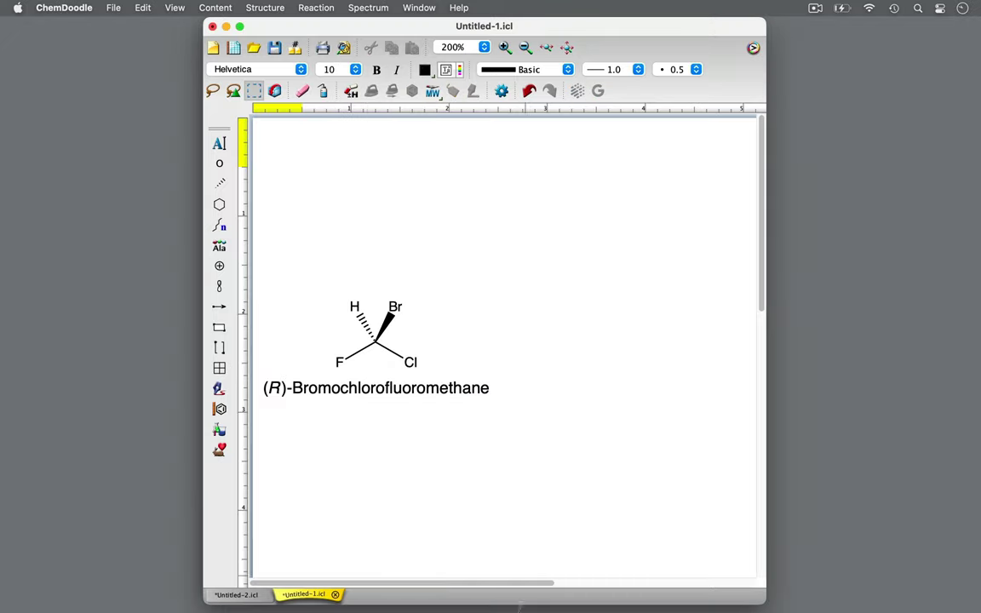
# Arrange the 2D drawing and the 3D scene of the molecule side by side, with more width for the drawing.
pyautogui.moveTo(241, 27)
pyautogui.click(264, 66)
pyautogui.click(613, 257)
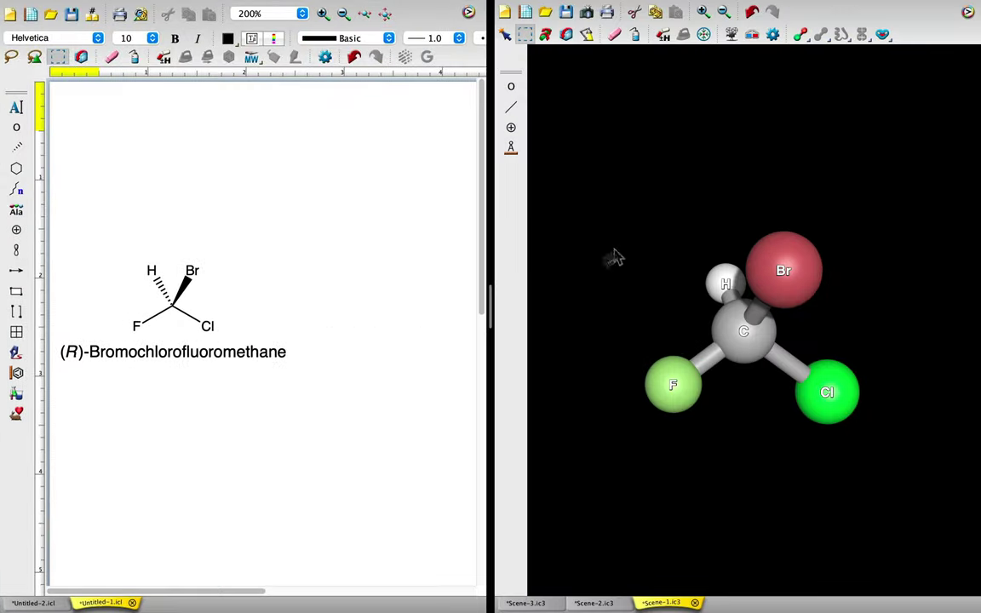
pyautogui.moveTo(493, 306); pyautogui.dragTo(606, 306)
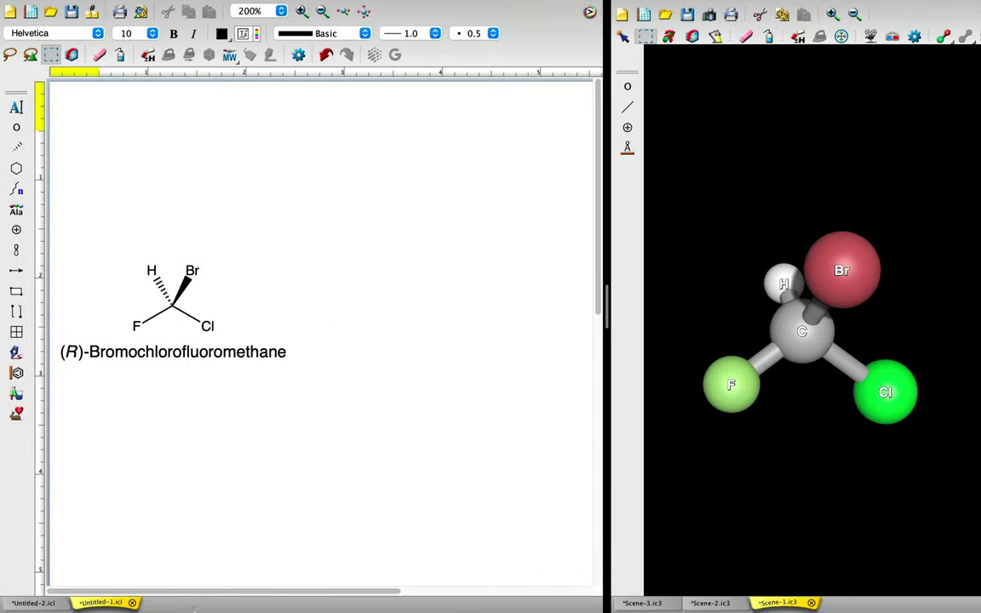
# Set the colour of the hashed C–H bond in the 2D structure to green, 00FF00.
pyautogui.rightClick(161, 298)
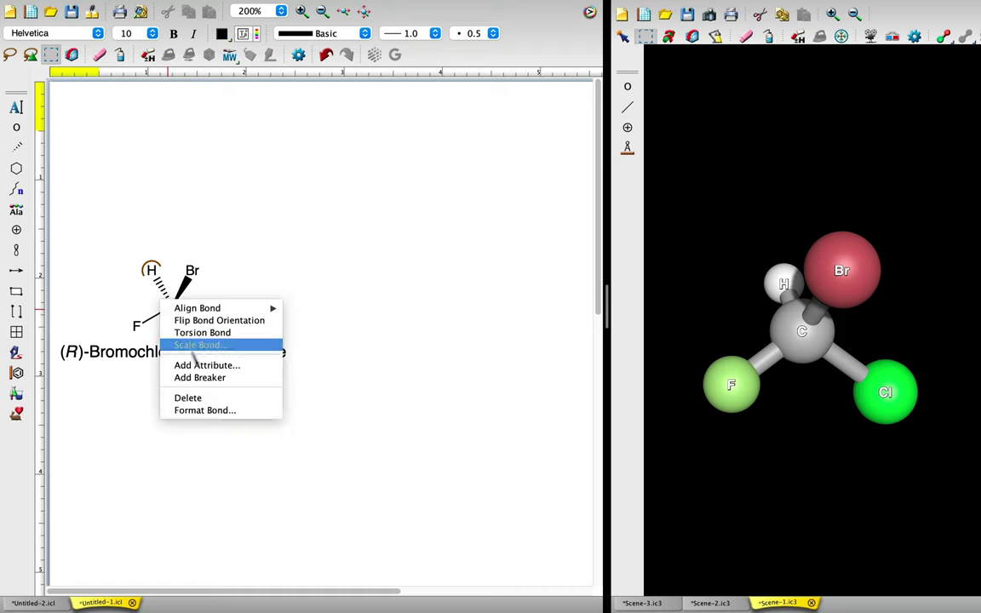
pyautogui.click(210, 412)
pyautogui.click(255, 191)
pyautogui.click(295, 317)
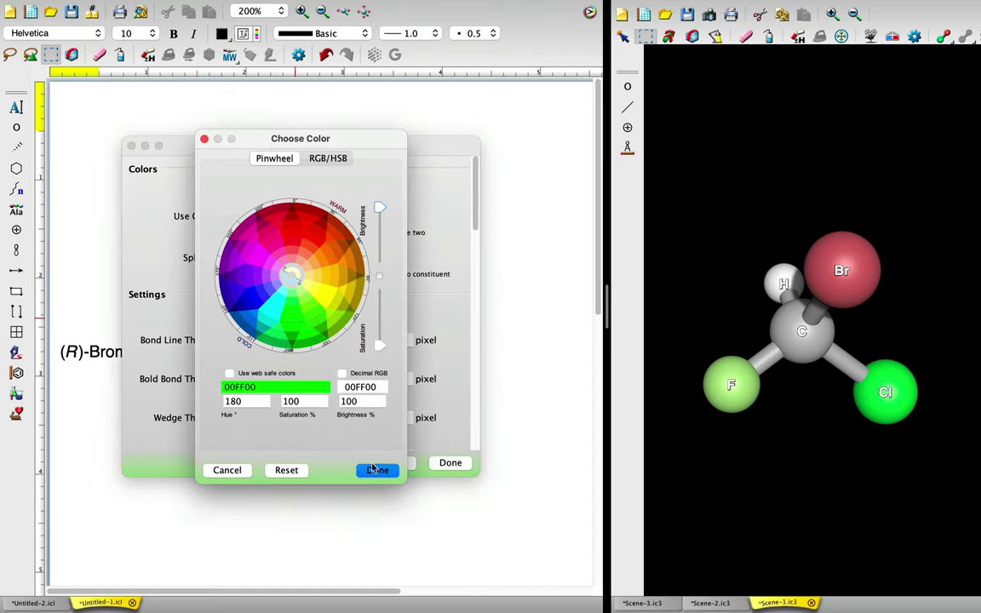
pyautogui.click(377, 470)
pyautogui.click(452, 463)
# Set the generic colour of the C–H bond in the 3D model to green.
pyautogui.rightClick(780, 293)
pyautogui.click(794, 321)
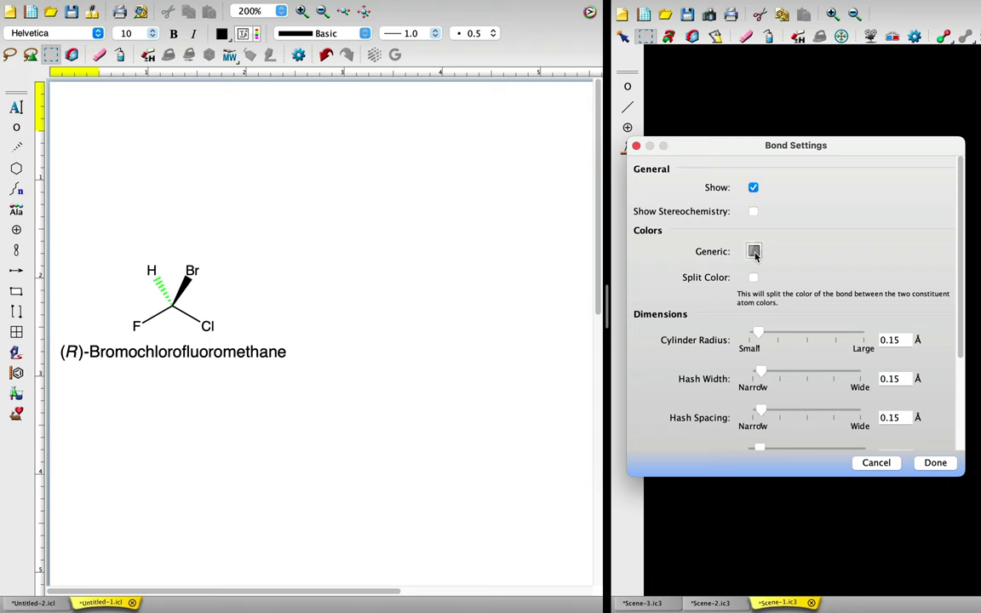
pyautogui.click(756, 255)
pyautogui.click(793, 323)
pyautogui.click(873, 456)
pyautogui.click(935, 464)
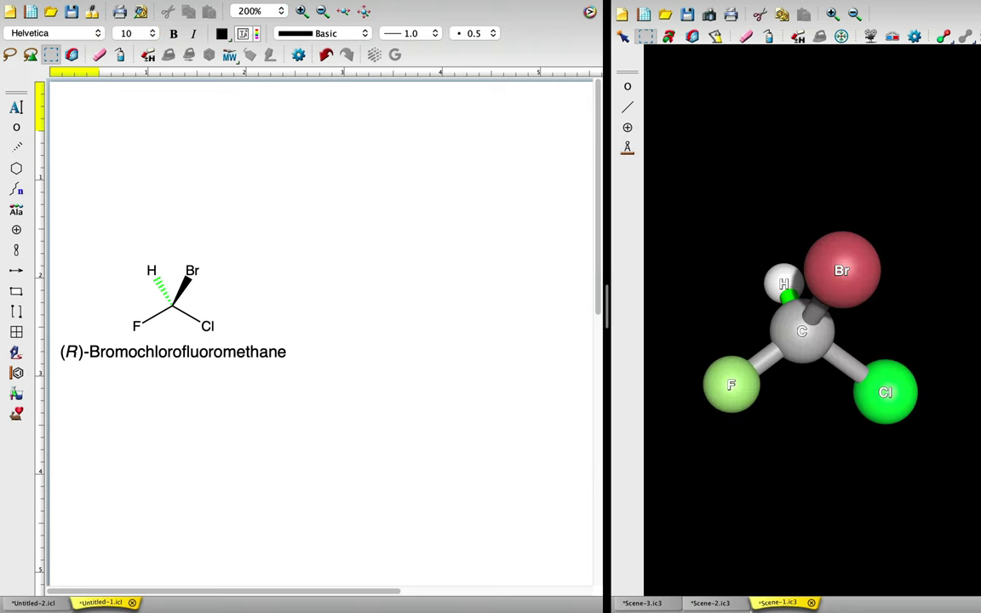
# Set the colour of the wedge C–Br bond in the 2D structure to red, FF0000.
pyautogui.rightClick(183, 293)
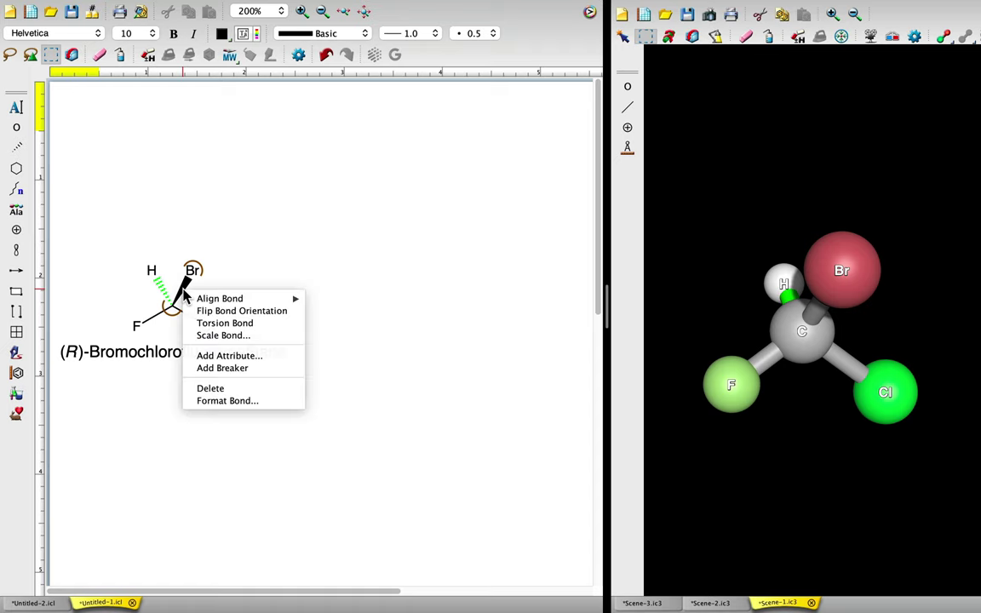
pyautogui.click(216, 401)
pyautogui.click(254, 190)
pyautogui.click(272, 217)
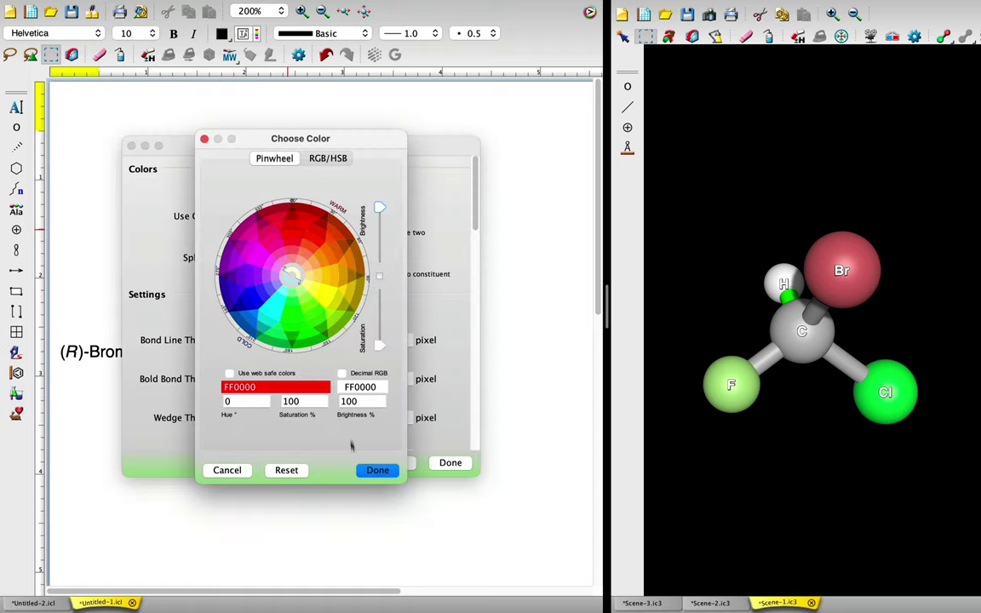
pyautogui.click(377, 471)
# Set the generic colour of the C–Br bond in the 3D model to red.
pyautogui.rightClick(822, 313)
pyautogui.click(836, 337)
pyautogui.click(754, 253)
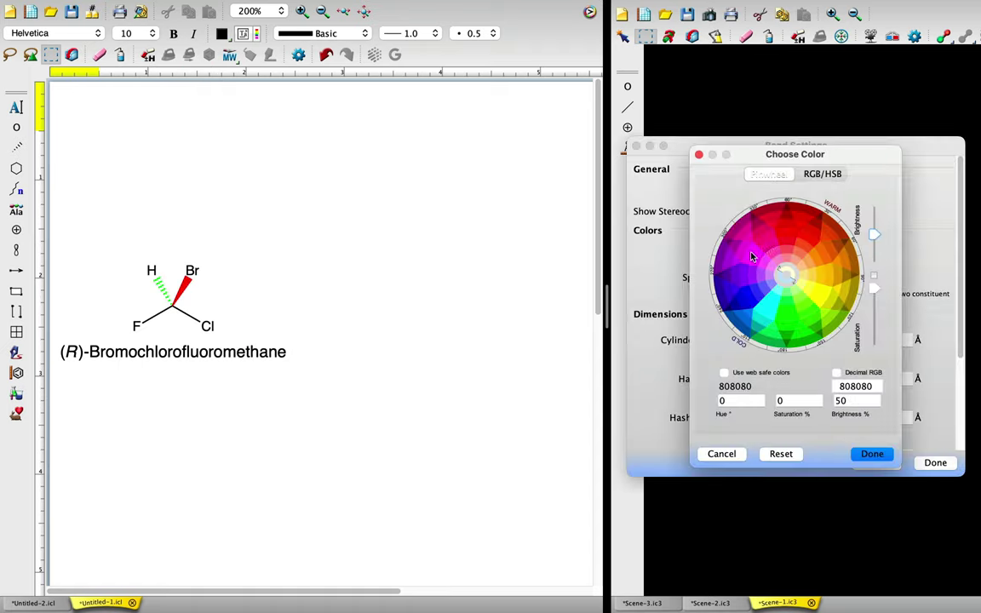
pyautogui.click(811, 222)
pyautogui.click(873, 454)
pyautogui.click(930, 464)
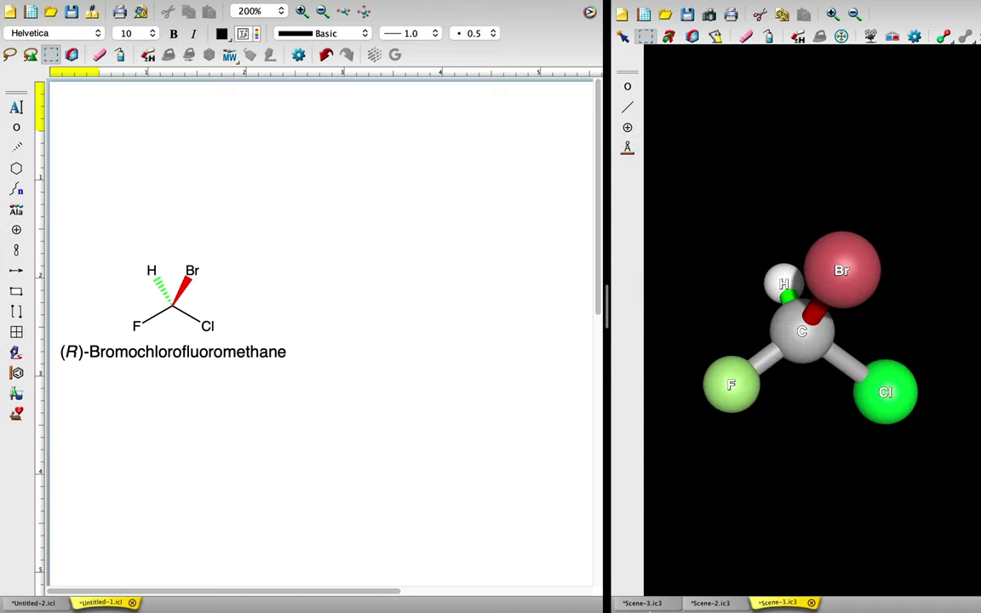
# Highlight the C–F and C–Cl bonds together in the 2D structure.
pyautogui.click(155, 316)
pyautogui.keyDown('shift'); pyautogui.click(188, 317); pyautogui.keyUp('shift')
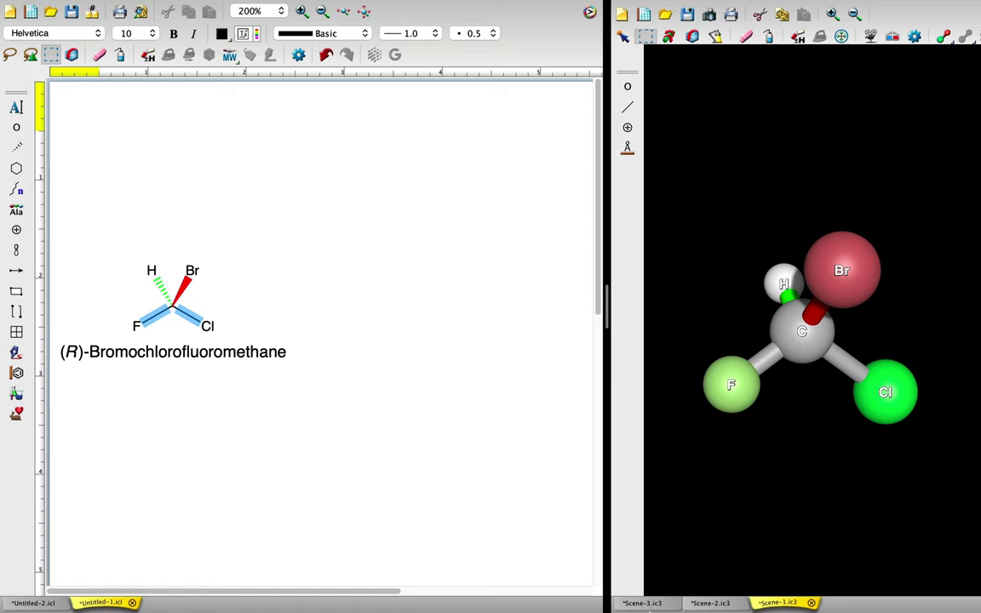
# Insert the Male Silhouette from the BioArt Organs collection into the drawing.
pyautogui.click(15, 413)
pyautogui.click(148, 345)
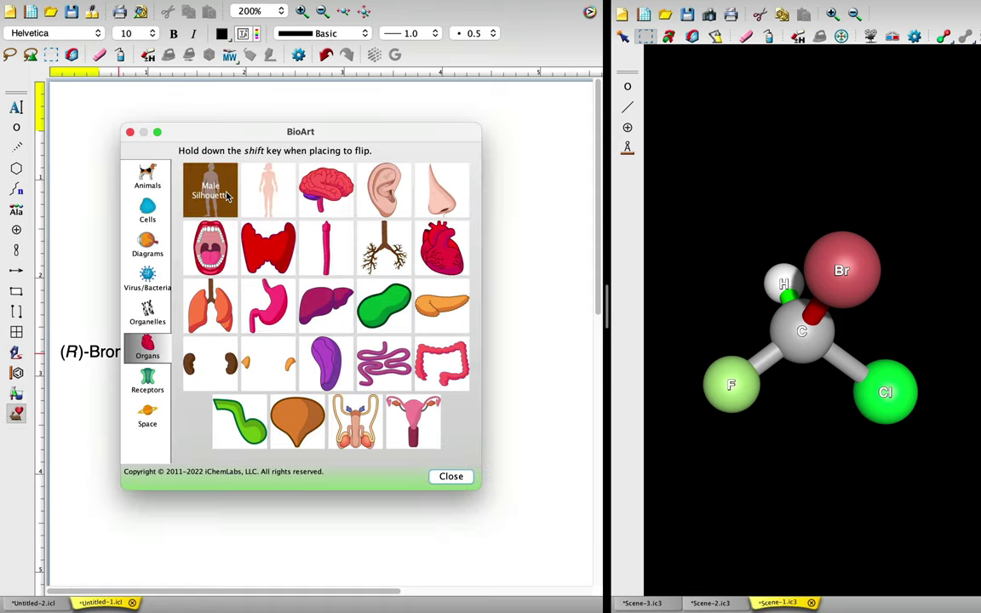
pyautogui.click(98, 318)
pyautogui.click(103, 184)
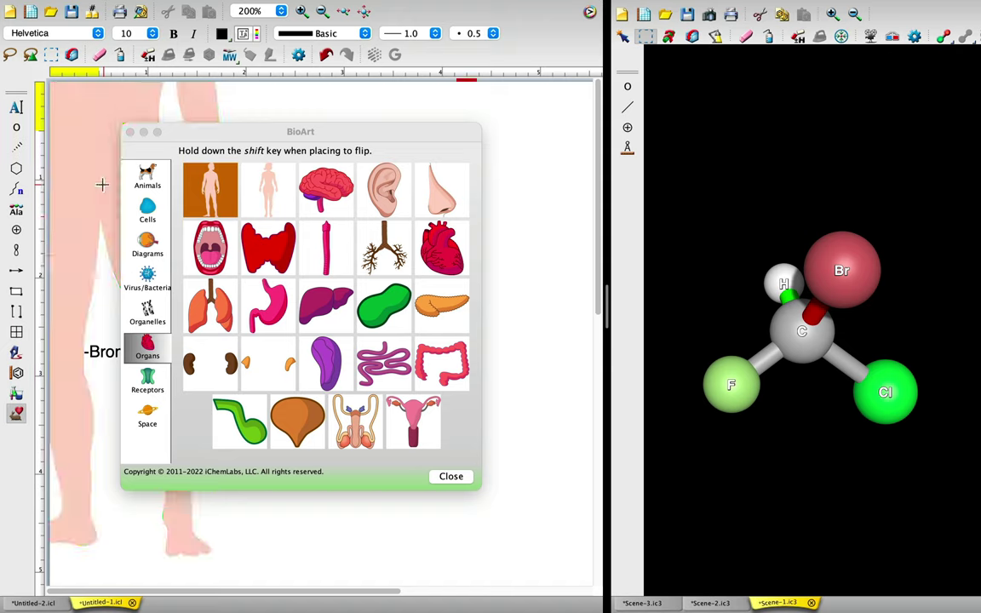
pyautogui.click(451, 477)
# Shrink the silhouette and turn it sideways so that it lies above the molecule looking down on it.
pyautogui.moveTo(230, 565); pyautogui.dragTo(153, 449)
pyautogui.moveTo(156, 156); pyautogui.dragTo(160, 244)
pyautogui.click(313, 297)
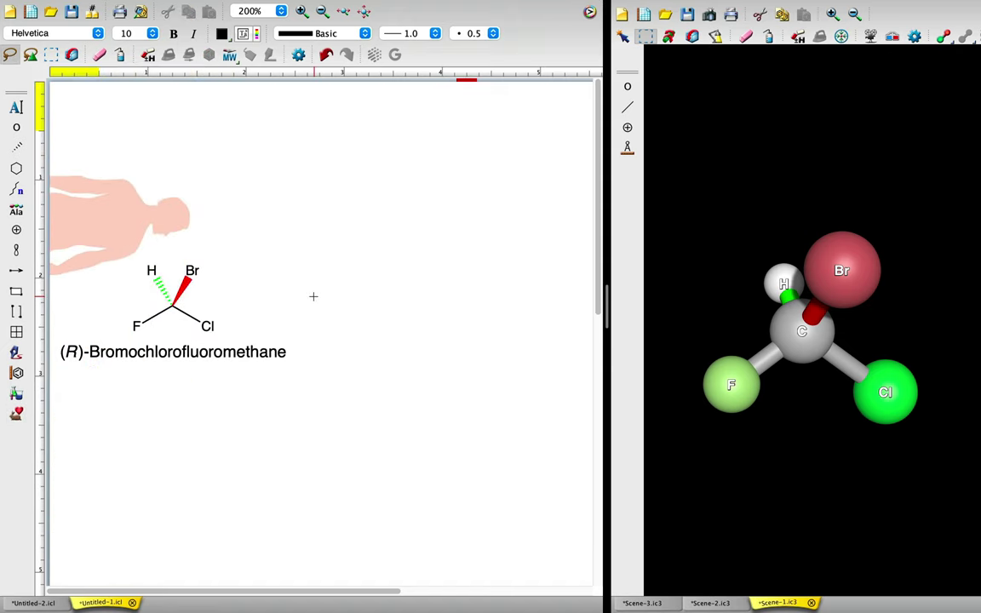
# Rotate the 3D model so that Cl and F stand vertically, with H and Br horizontally on either side.
pyautogui.moveTo(679, 340); pyautogui.dragTo(746, 332)
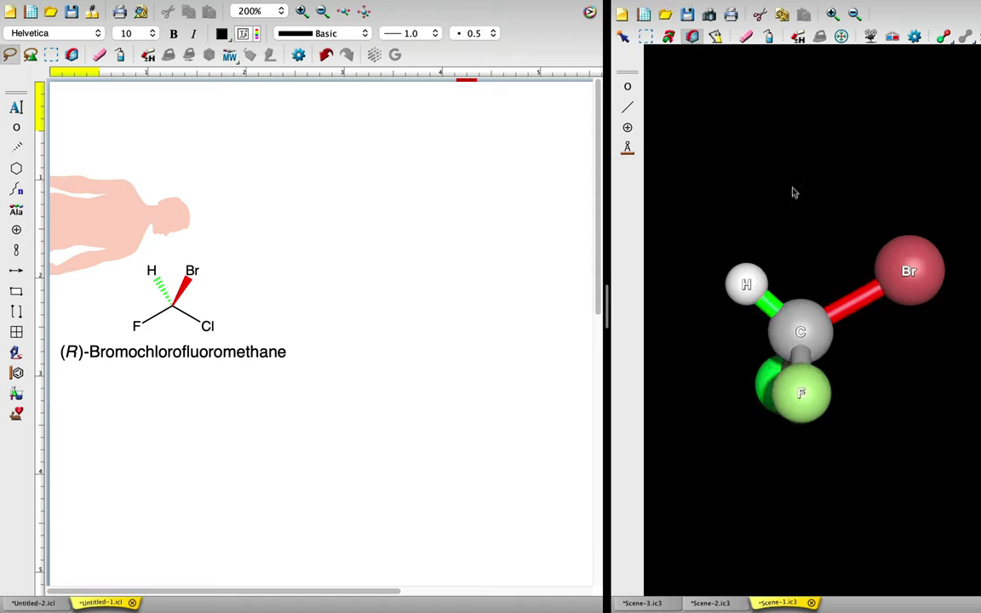
pyautogui.moveTo(792, 193); pyautogui.dragTo(798, 241)
# Place a "=" sign beside the 2D structure and adjust its text size.
pyautogui.click(15, 107)
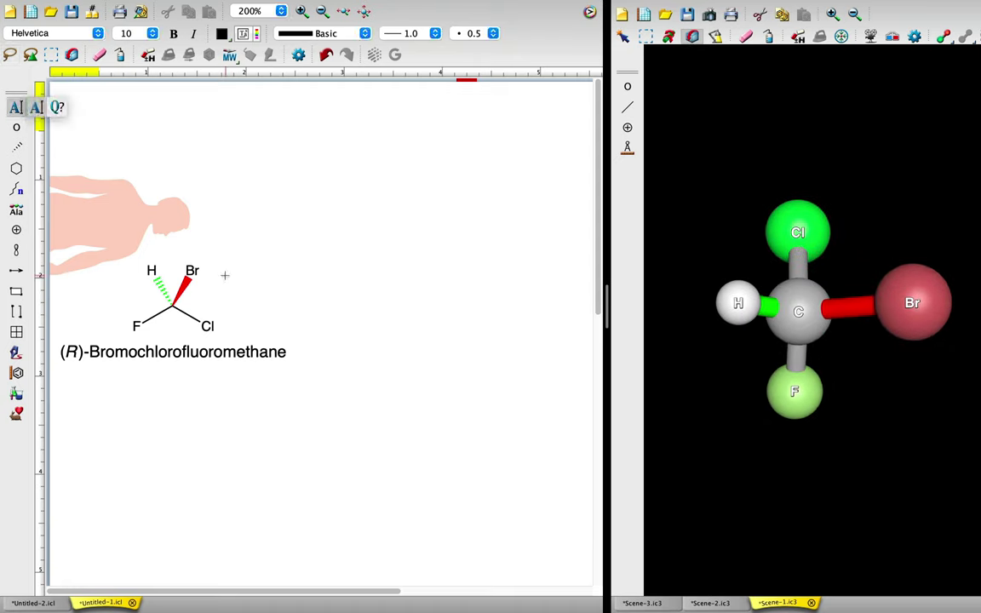
pyautogui.click(250, 296)
pyautogui.click(137, 32)
pyautogui.click(127, 141)
# Draw a new carbon beyond the equals sign with solid wedge bonds extending horizontally to both sides.
pyautogui.click(17, 148)
pyautogui.click(78, 136)
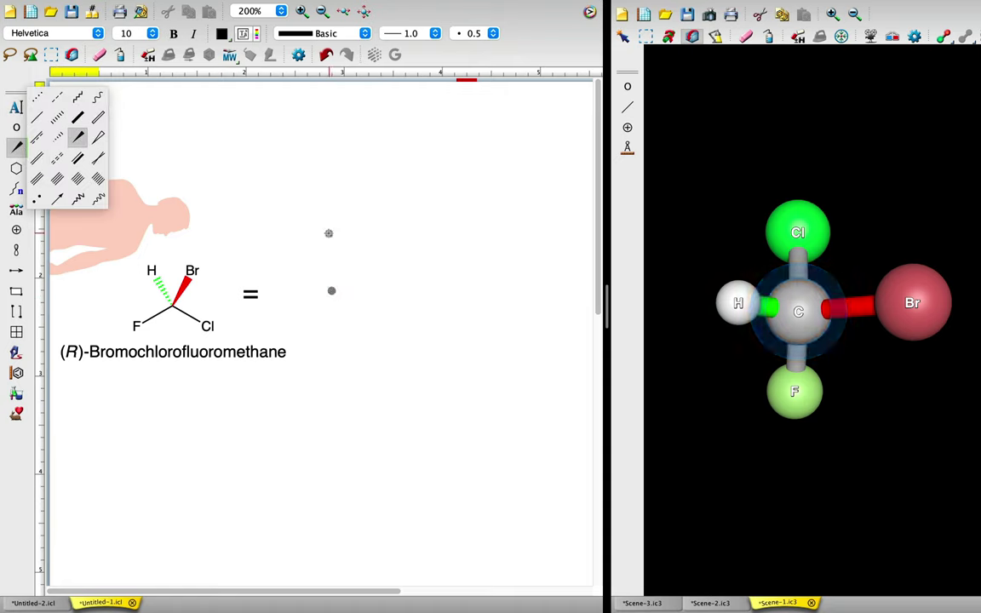
pyautogui.moveTo(331, 290); pyautogui.dragTo(372, 291)
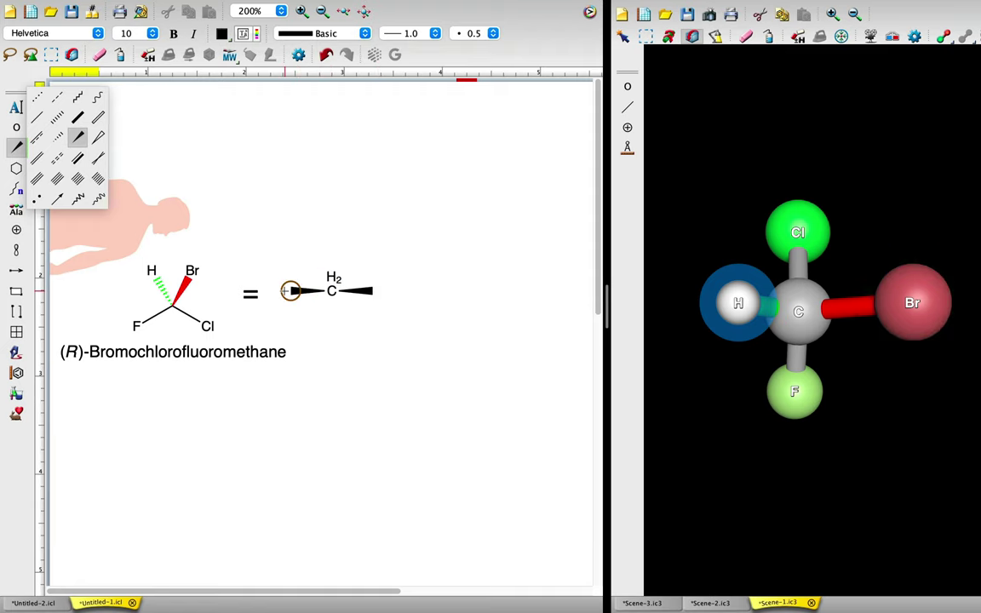
# Label the new structure's wedge-bond atom nearest the equals sign H and colour its bond green.
pyautogui.rightClick(304, 289)
pyautogui.click(345, 399)
pyautogui.click(255, 189)
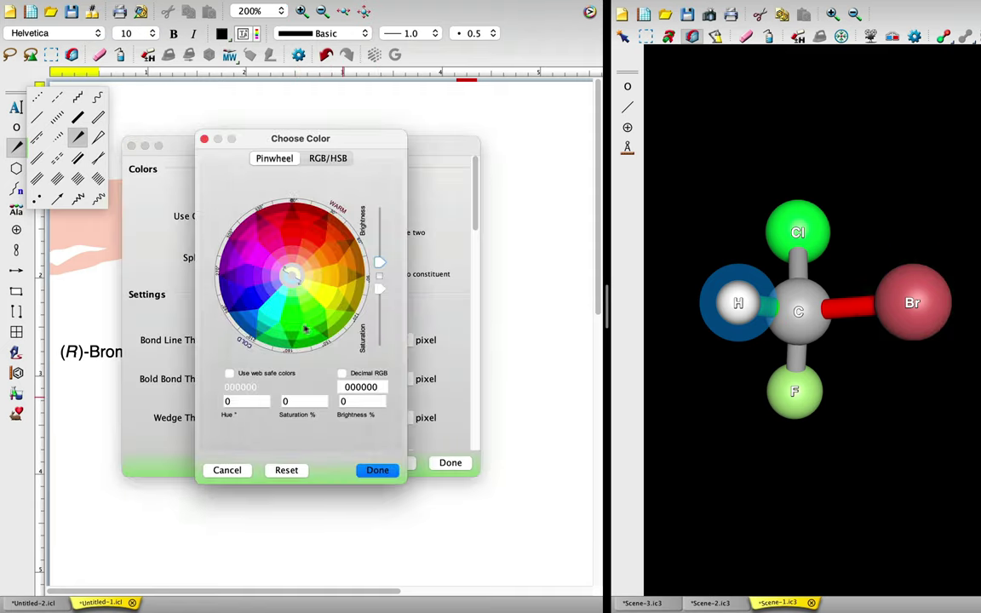
pyautogui.click(276, 298)
pyautogui.click(376, 468)
pyautogui.click(451, 462)
# Label the opposite wedge-bond atom of the new structure Br and colour its bond red, FF0000.
pyautogui.press('b')
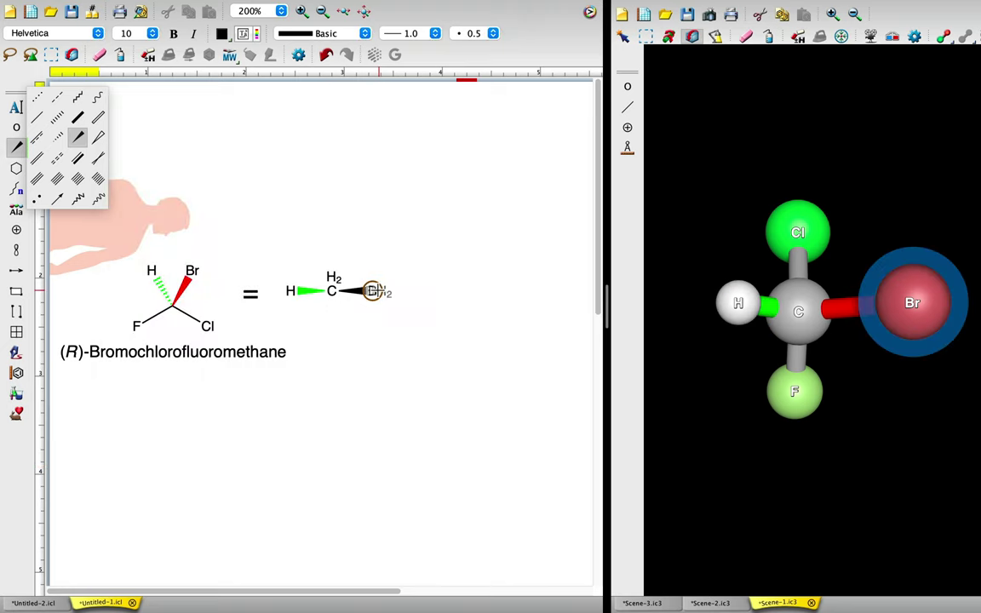
pyautogui.rightClick(350, 291)
pyautogui.click(385, 409)
pyautogui.click(252, 194)
pyautogui.click(290, 220)
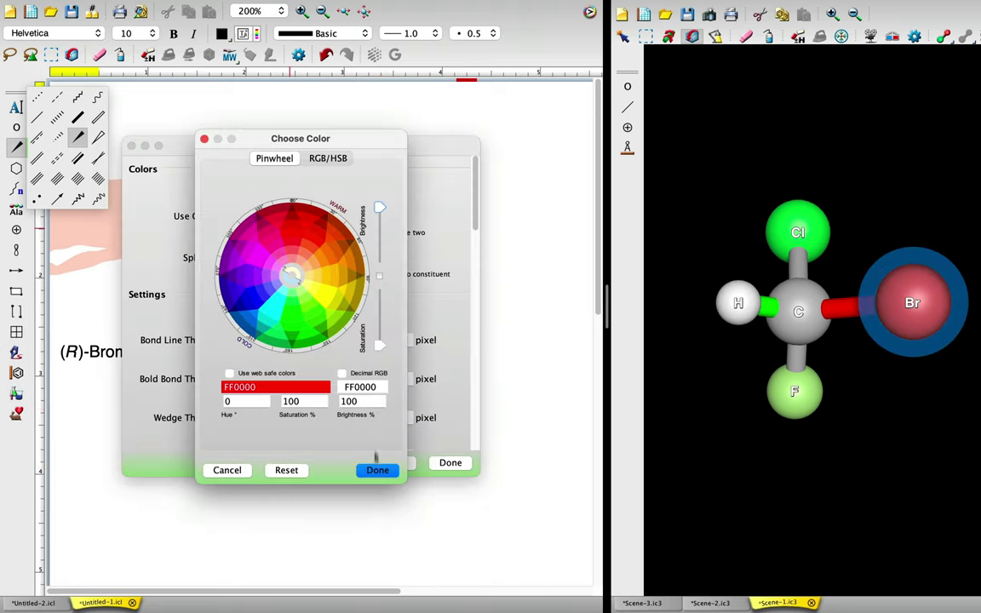
pyautogui.click(377, 470)
pyautogui.click(450, 462)
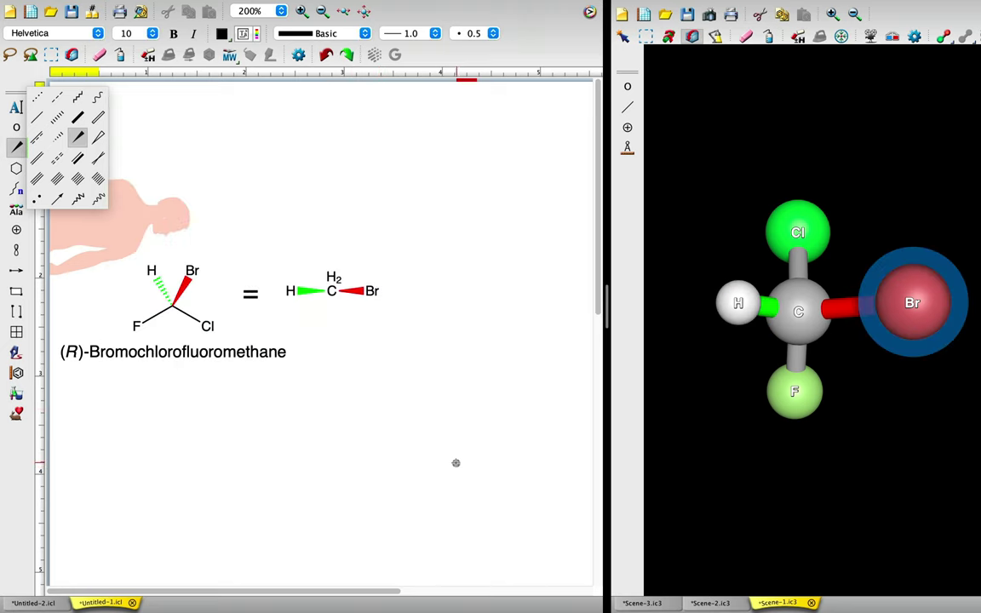
# Add hashed wedge bonds above and below the new structure's central carbon, labelling their ends Cl and F respectively.
pyautogui.click(57, 136)
pyautogui.click(334, 293)
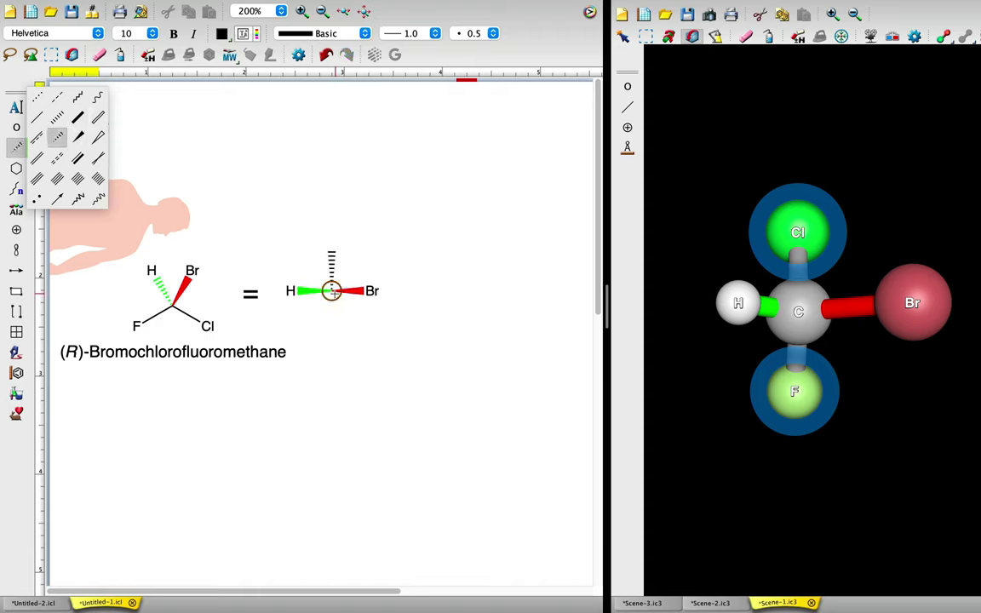
pyautogui.click(334, 293)
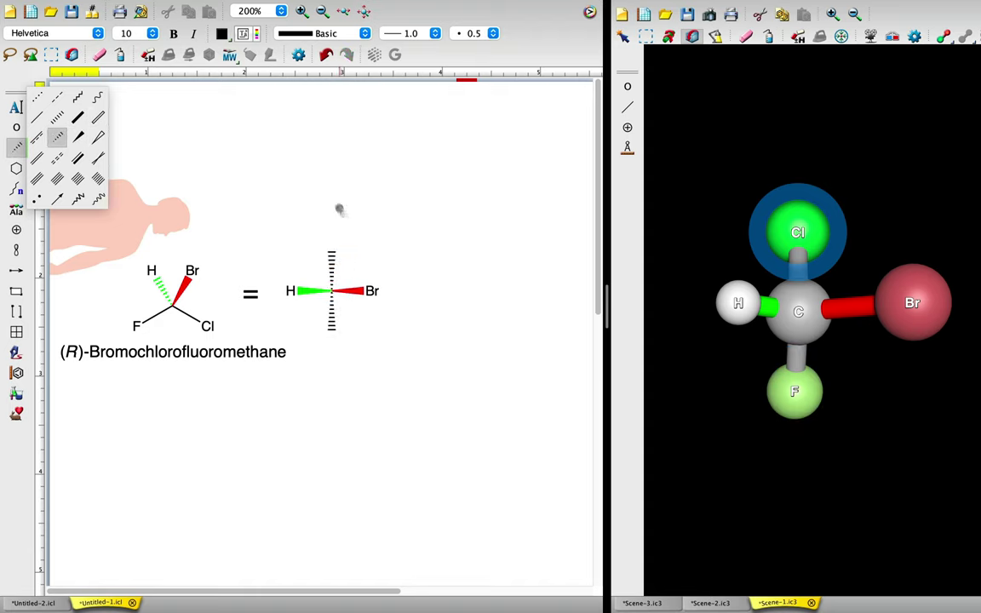
pyautogui.press('c')
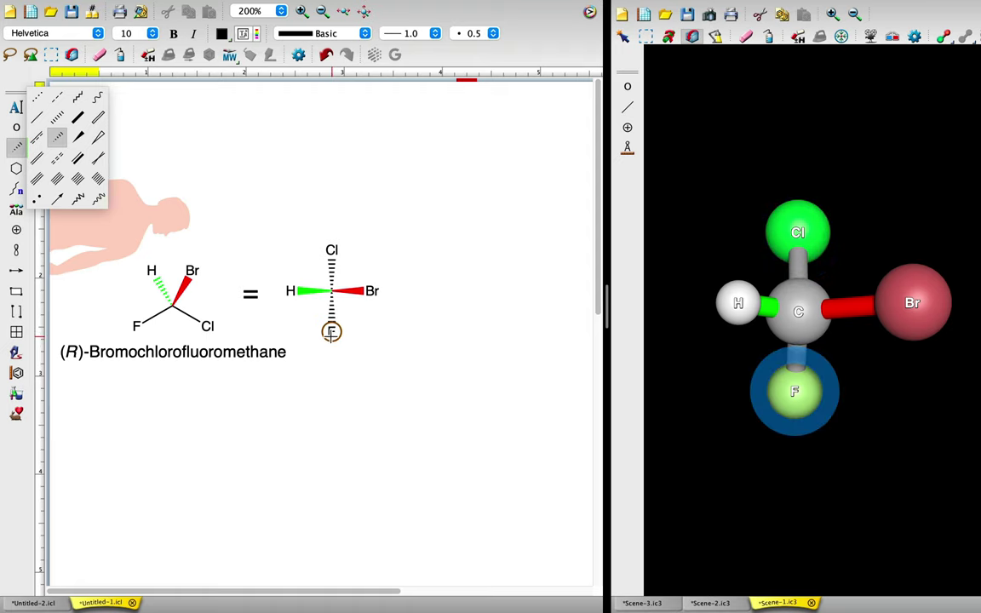
pyautogui.press('f')
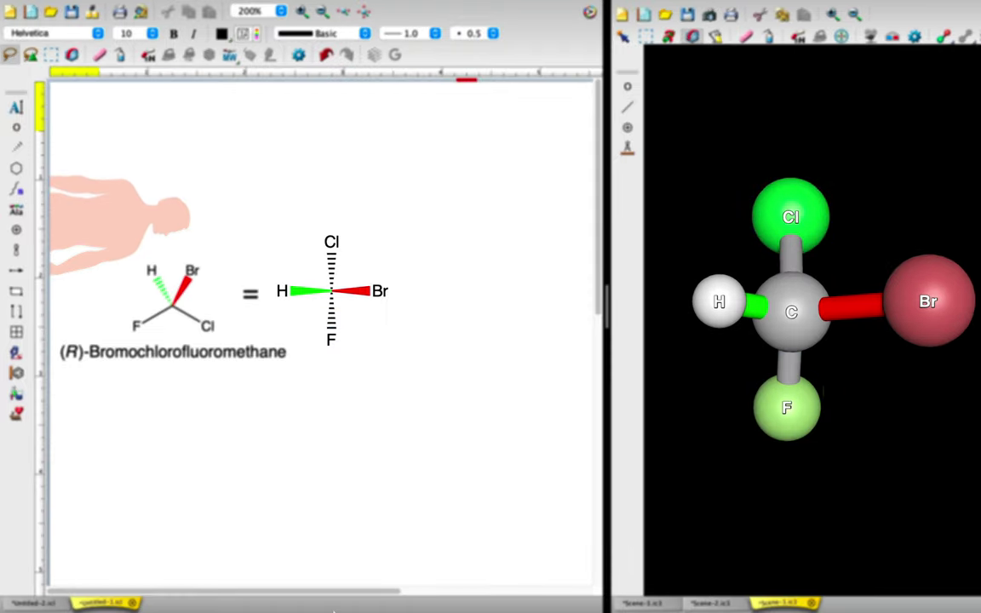
# Copy the equals sign and place the duplicate just beyond the Br of the second structure.
pyautogui.click(250, 294)
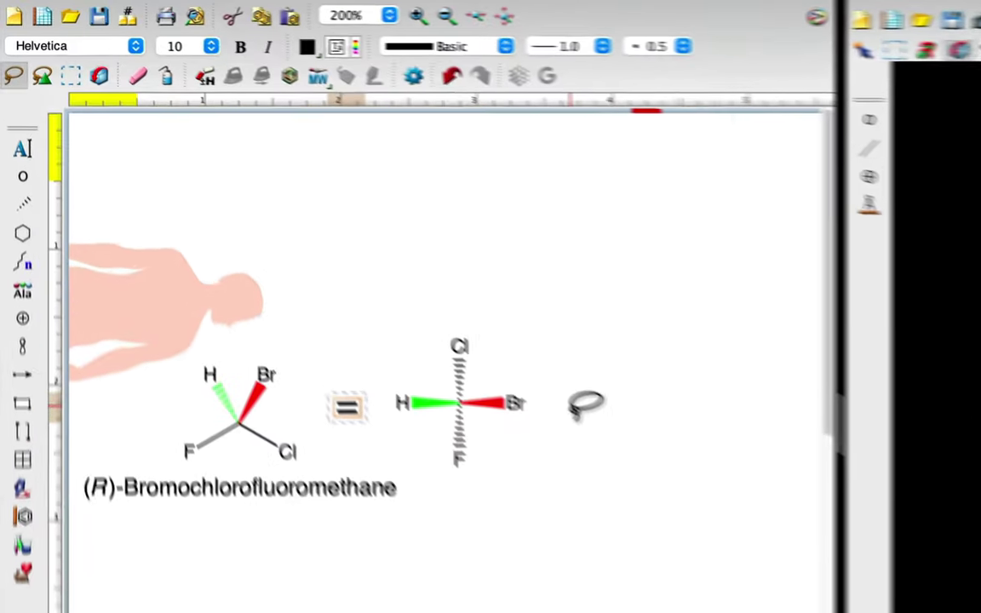
pyautogui.write('=')
pyautogui.click(521, 266)
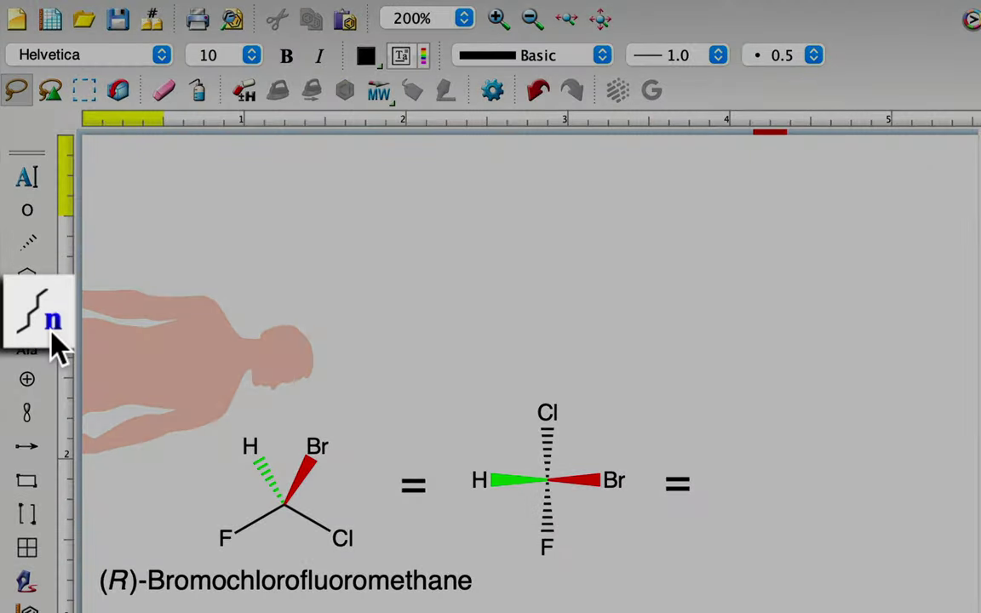
# Draw a vertical one-carbon Fischer projection cross beyond the second equals sign, level with the other structures.
pyautogui.click(53, 345)
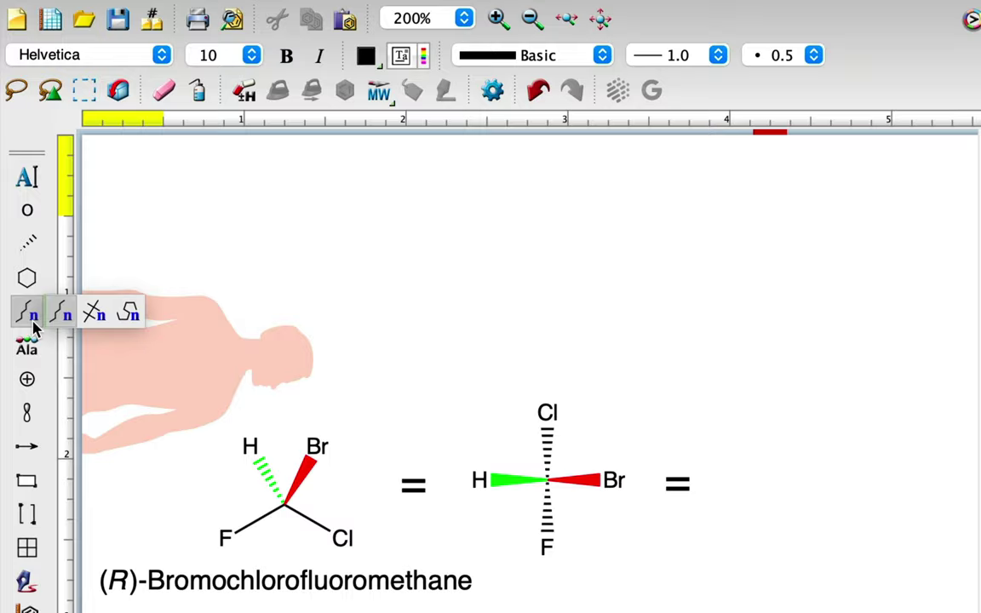
pyautogui.click(94, 314)
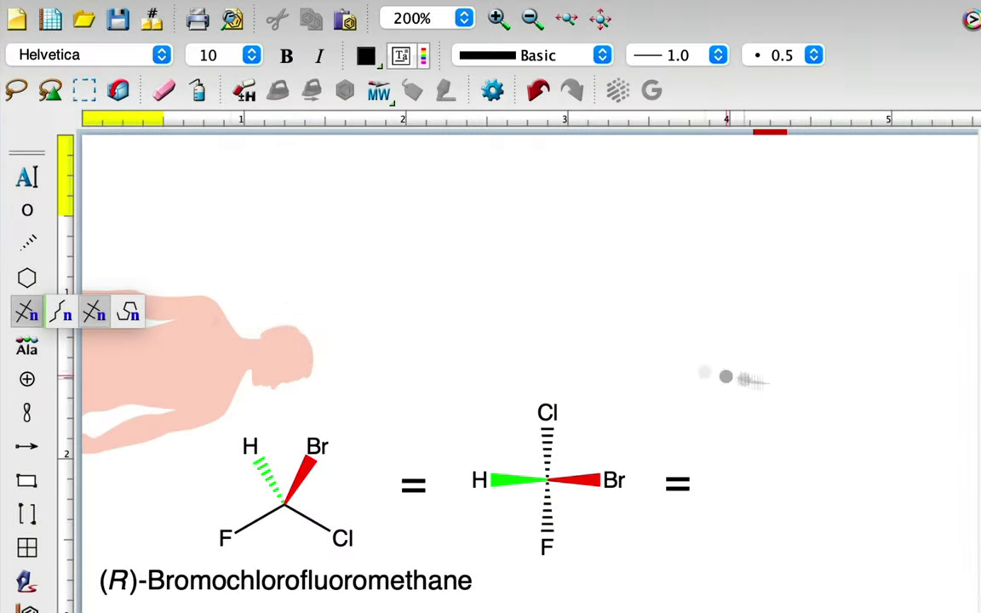
pyautogui.click(813, 412)
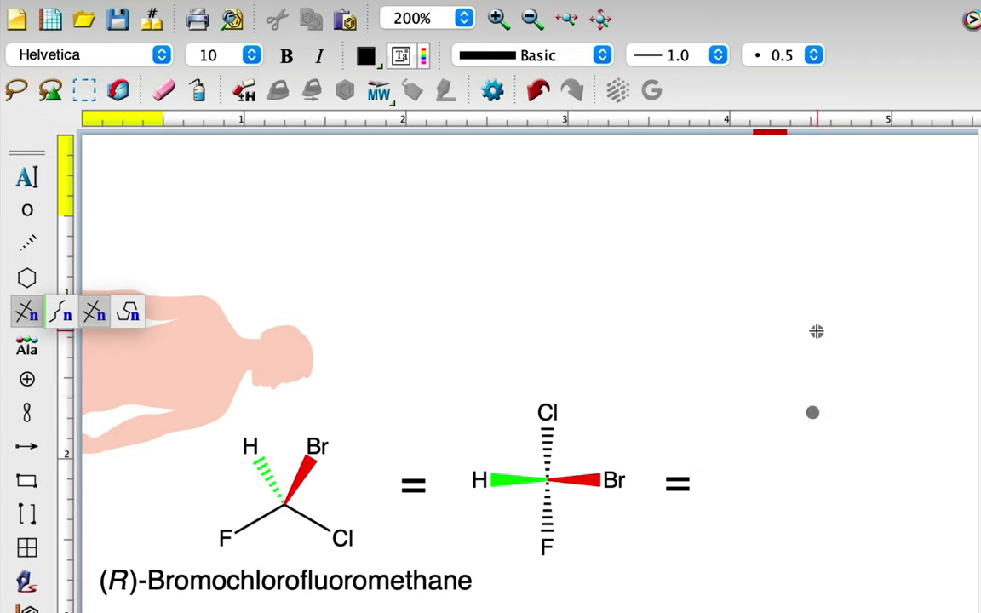
pyautogui.click(812, 412)
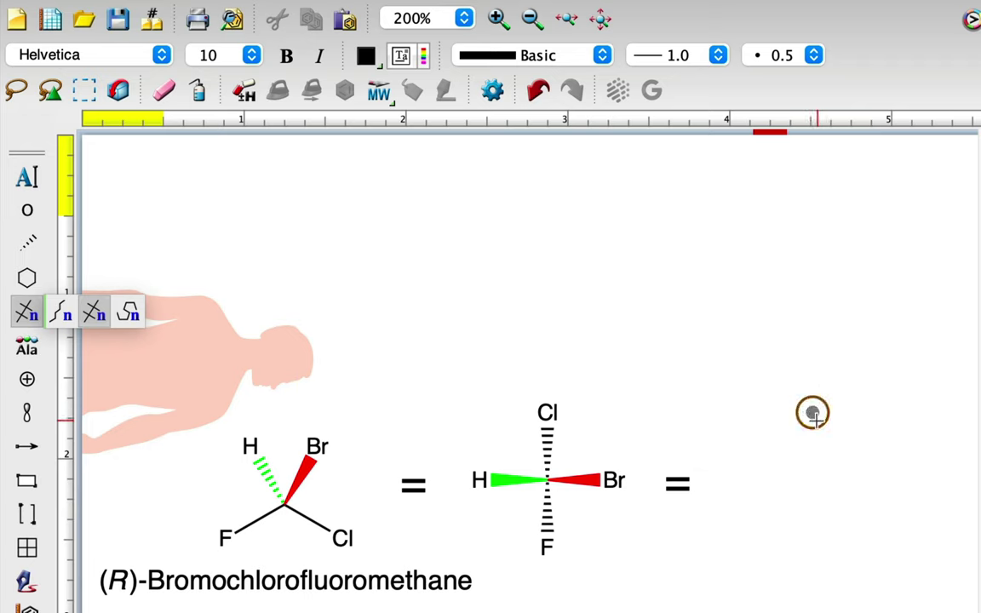
pyautogui.moveTo(816, 421); pyautogui.dragTo(811, 547)
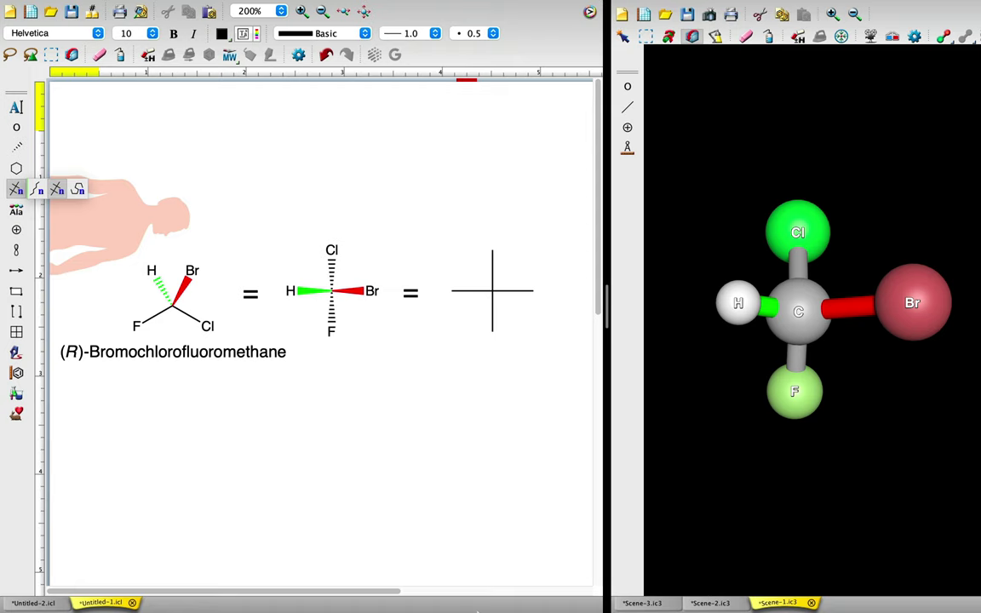
pyautogui.click(493, 291)
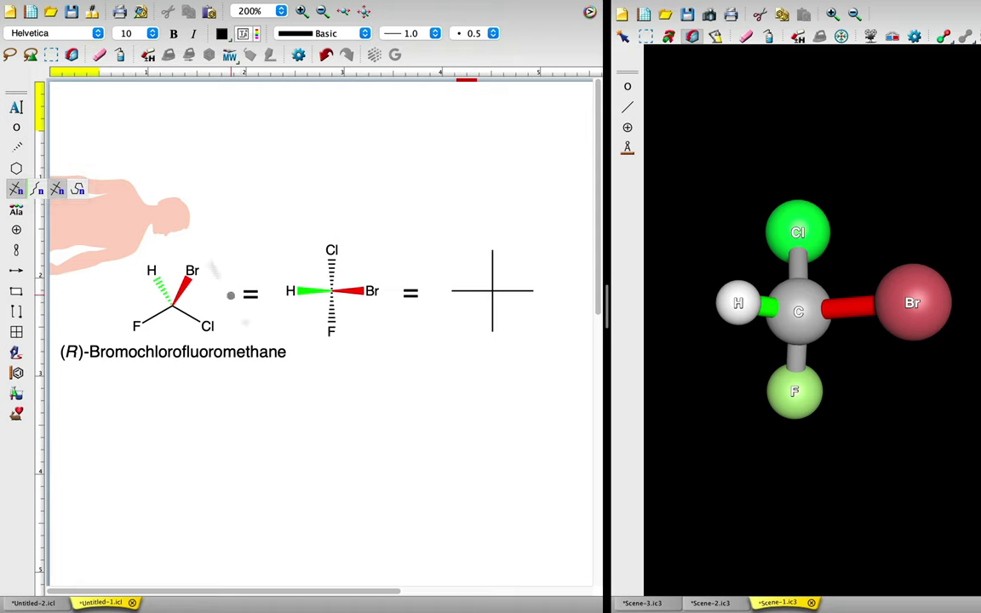
# Colour the Fischer cross's horizontal bond nearest the equals sign green and label its end atom H.
pyautogui.click(51, 55)
pyautogui.click(244, 148)
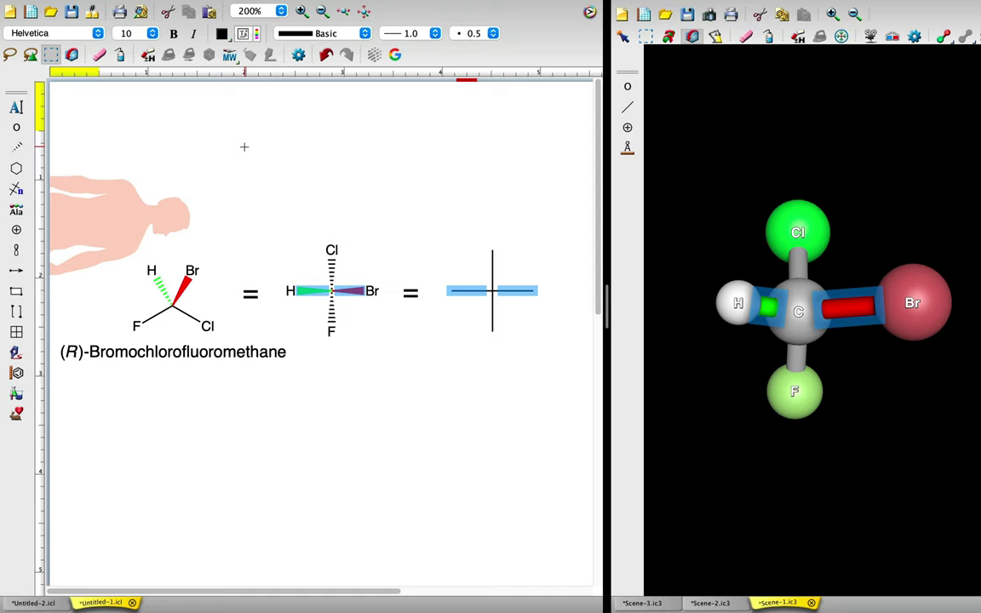
pyautogui.rightClick(470, 290)
pyautogui.click(506, 407)
pyautogui.click(255, 190)
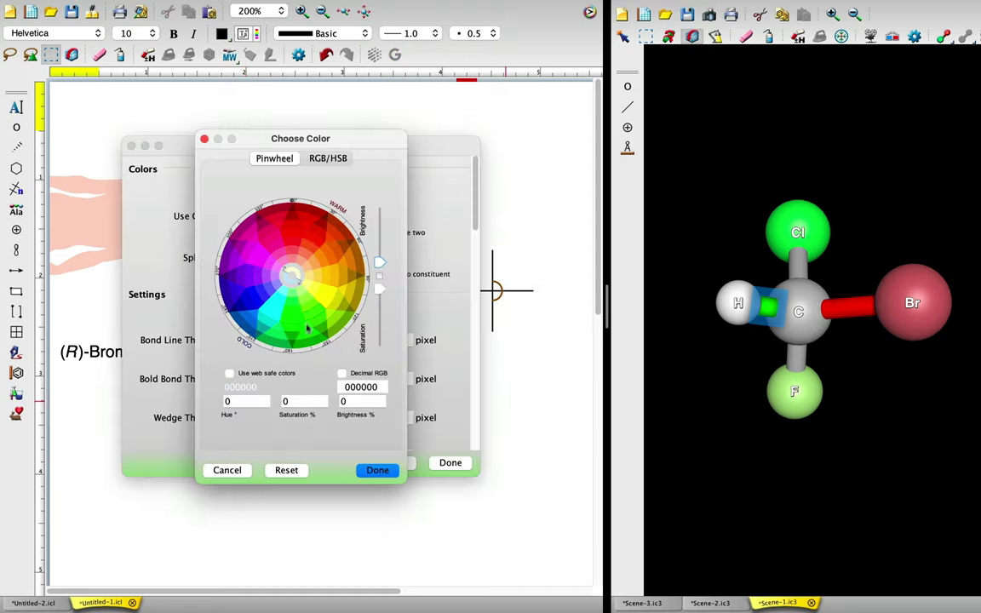
pyautogui.click(307, 325)
pyautogui.click(383, 472)
pyautogui.click(451, 462)
pyautogui.press('h')
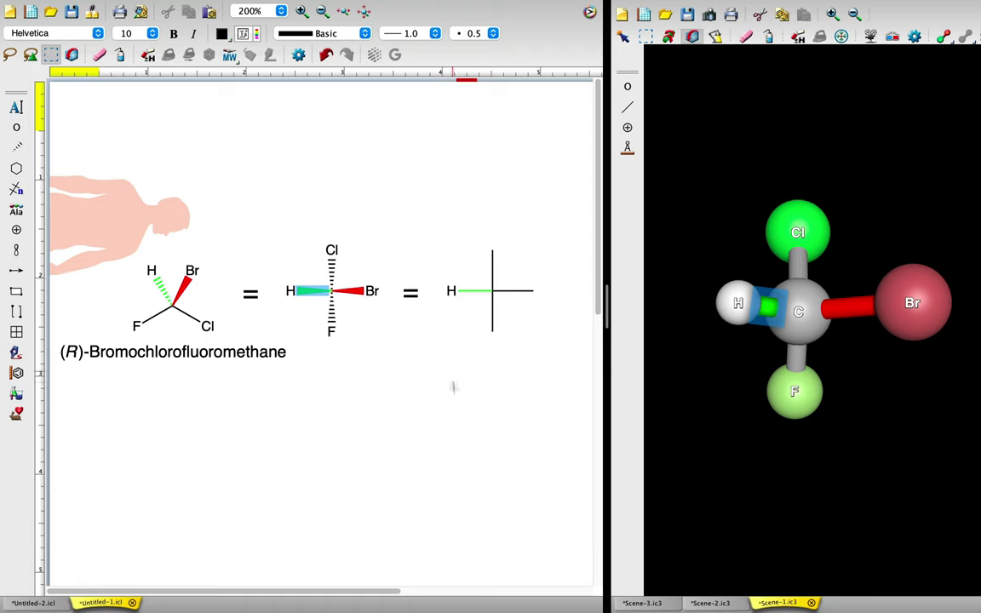
# Colour the Fischer cross's opposite horizontal bond red and label the remaining ends Br, Cl above and F below.
pyautogui.rightClick(523, 297)
pyautogui.click(555, 407)
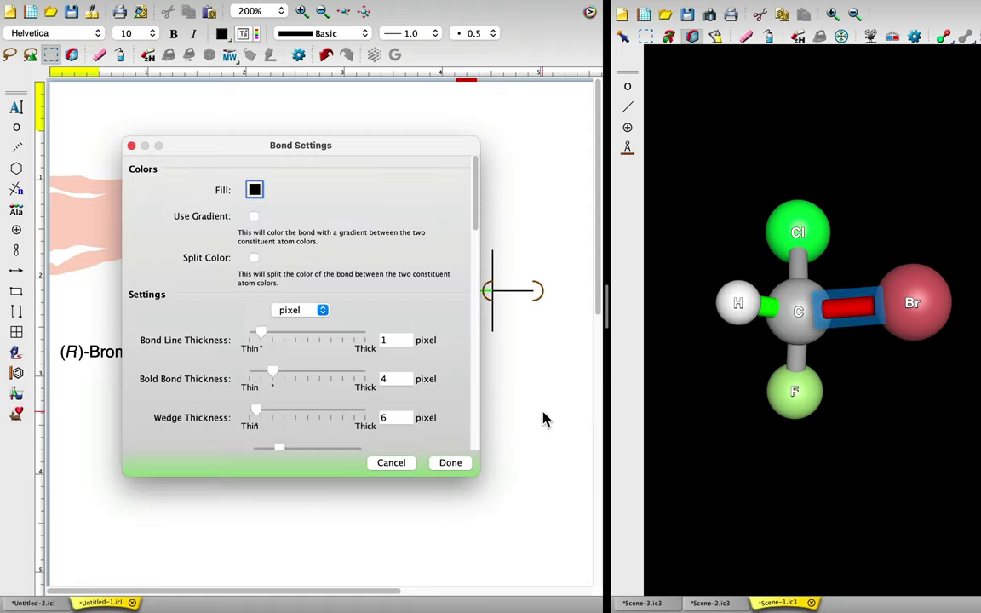
pyautogui.click(255, 189)
pyautogui.click(291, 235)
pyautogui.click(377, 470)
pyautogui.click(451, 463)
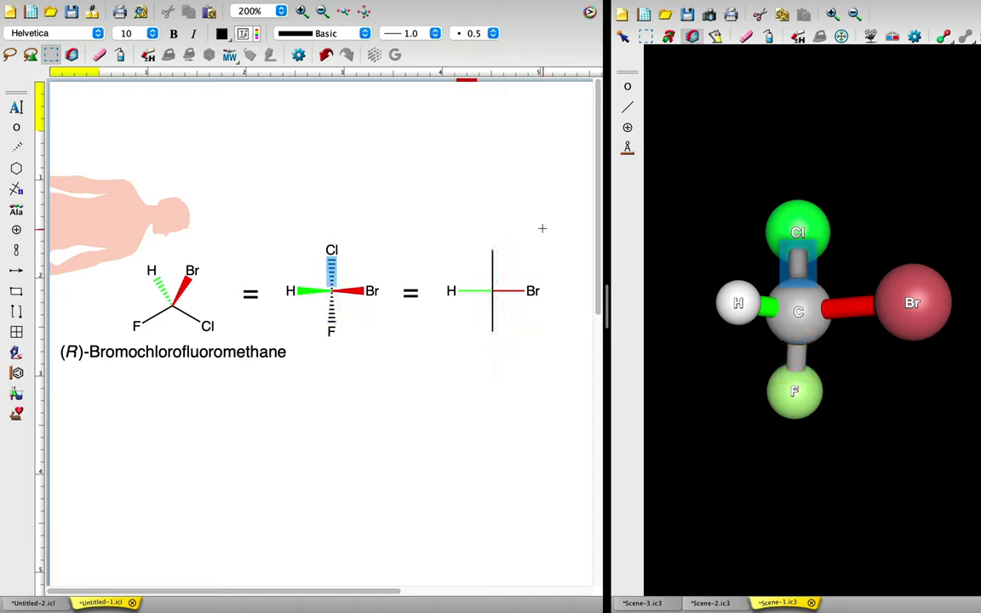
pyautogui.click(493, 250)
pyautogui.click(492, 332)
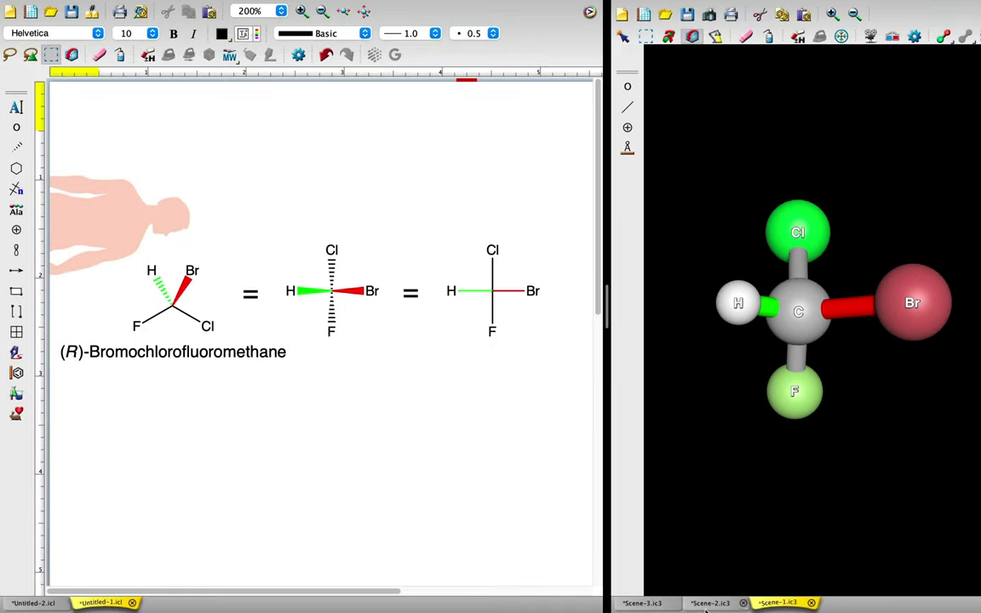
# Switch to the empty Untitled-2 drawing and draw a vertical one-carbon Fischer projection cross.
pyautogui.click(25, 603)
pyautogui.click(15, 188)
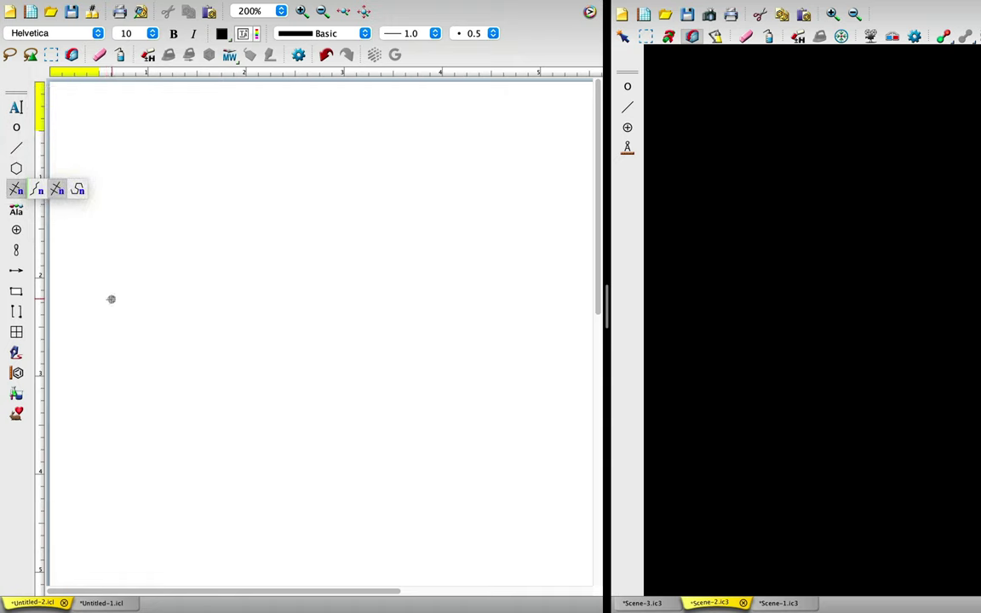
pyautogui.moveTo(106, 302); pyautogui.dragTo(106, 385)
pyautogui.click(51, 55)
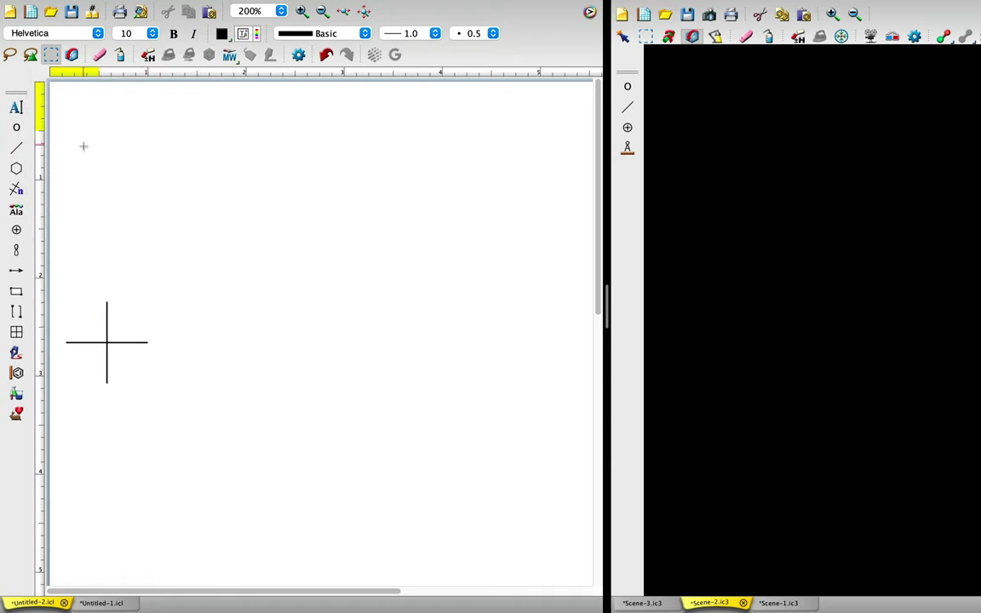
pyautogui.click(110, 349)
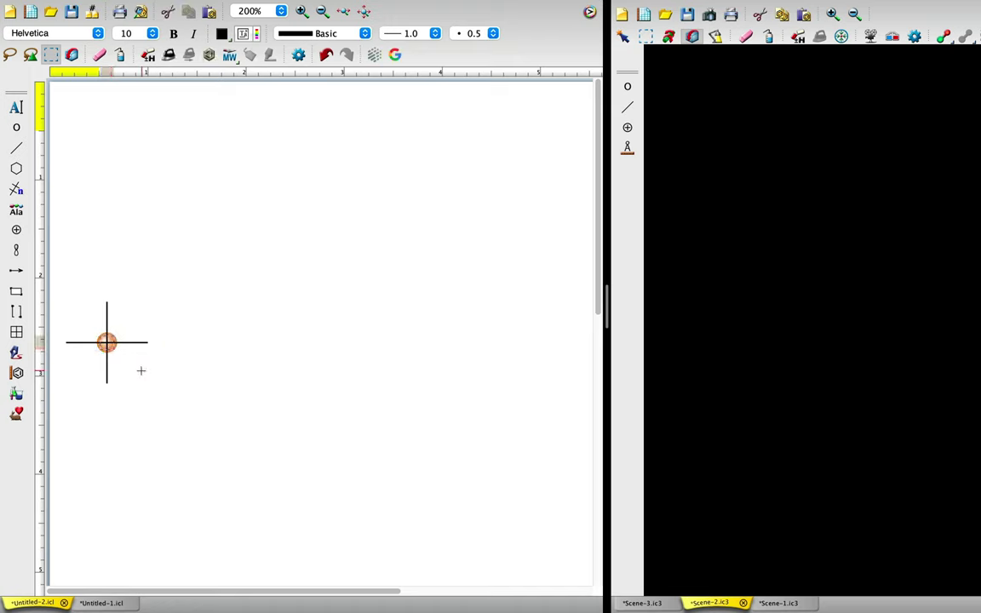
pyautogui.click(115, 394)
pyautogui.click(109, 384)
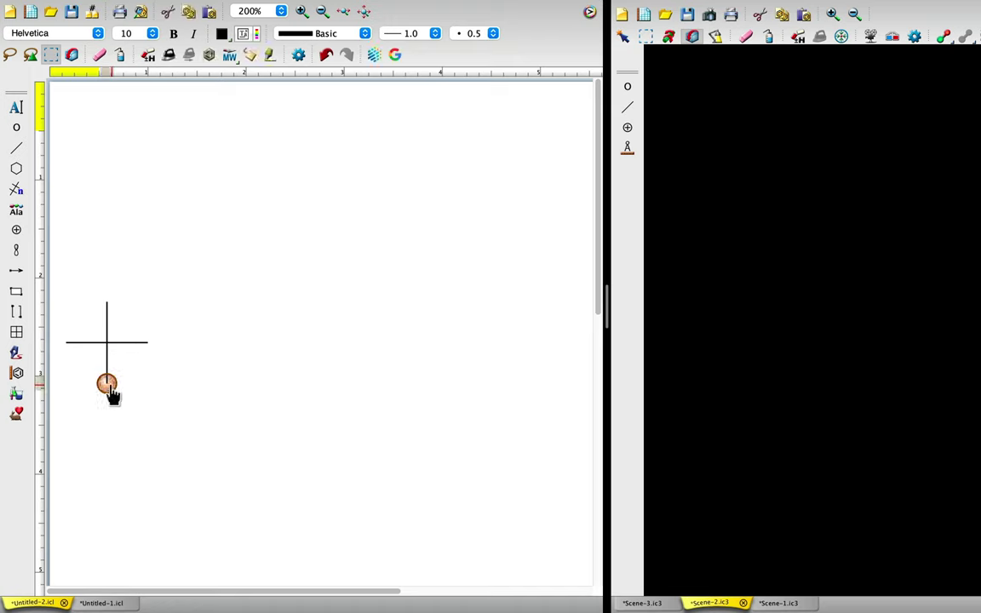
# Label the Fischer cross's upper end COOH and its horizontal ends H and OH, leaving the lower end unlabelled.
pyautogui.click(16, 107)
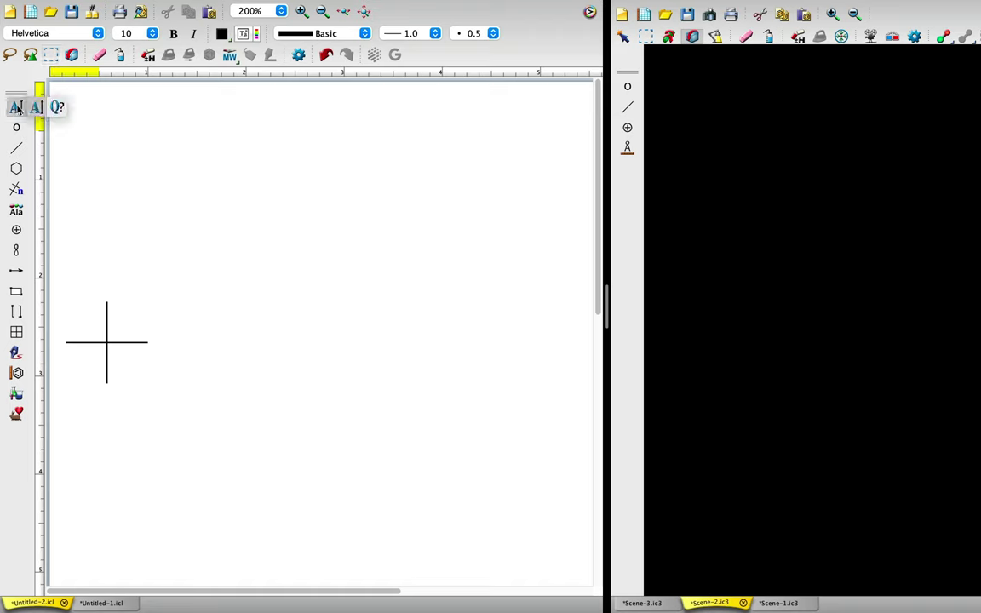
pyautogui.click(107, 302)
pyautogui.write('COOH')
pyautogui.click(104, 146)
pyautogui.click(66, 341)
pyautogui.write('H')
pyautogui.click(103, 201)
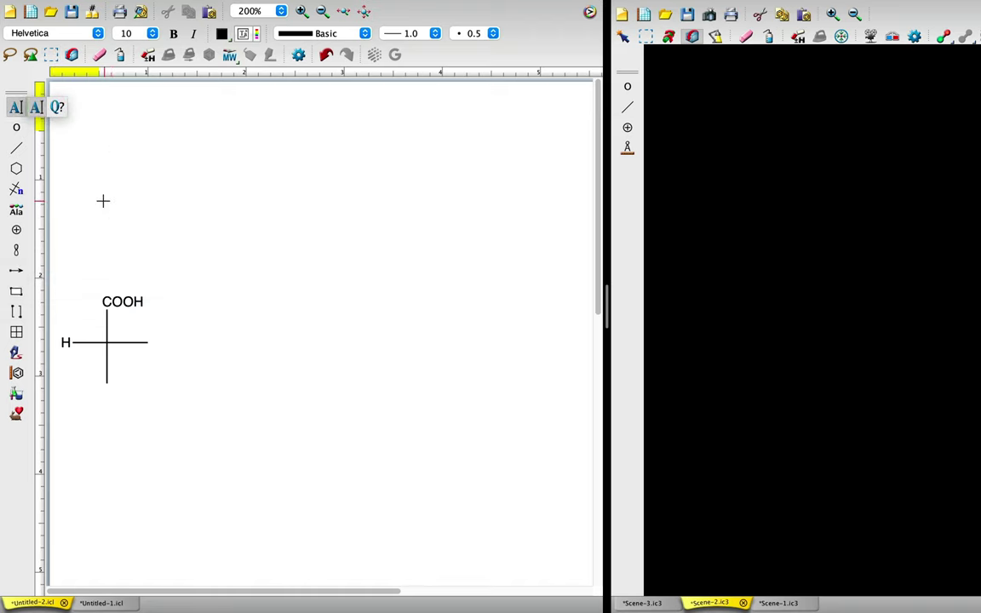
pyautogui.click(149, 341)
pyautogui.write('OH')
# Place an "=" sign beside the OH group of the Fischer projection and adjust its text size.
pyautogui.click(195, 609)
pyautogui.press('super+a')
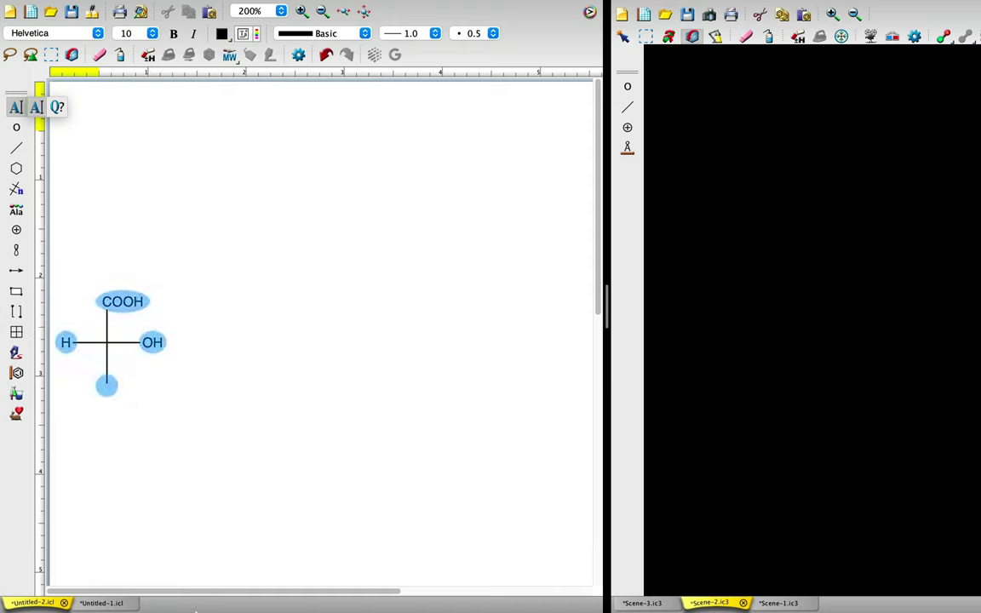
pyautogui.click(196, 340)
pyautogui.write('=')
pyautogui.click(126, 32)
pyautogui.click(140, 143)
# Duplicate the COOH Fischer projection and position the copy on the other side of the equals sign.
pyautogui.click(54, 57)
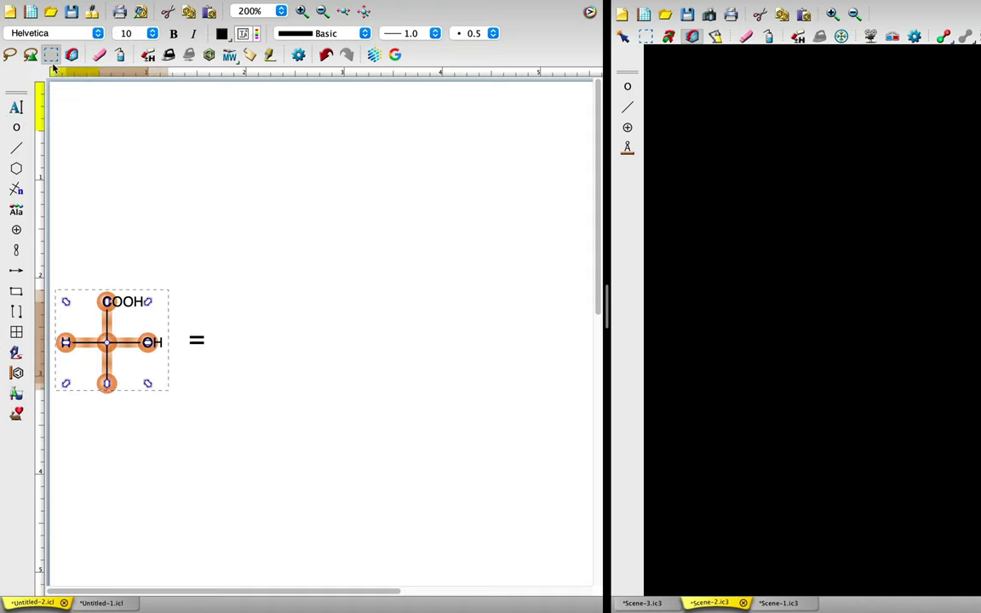
pyautogui.press('super+c')
pyautogui.press('super+v')
pyautogui.moveTo(265, 338); pyautogui.dragTo(275, 339)
pyautogui.click(241, 523)
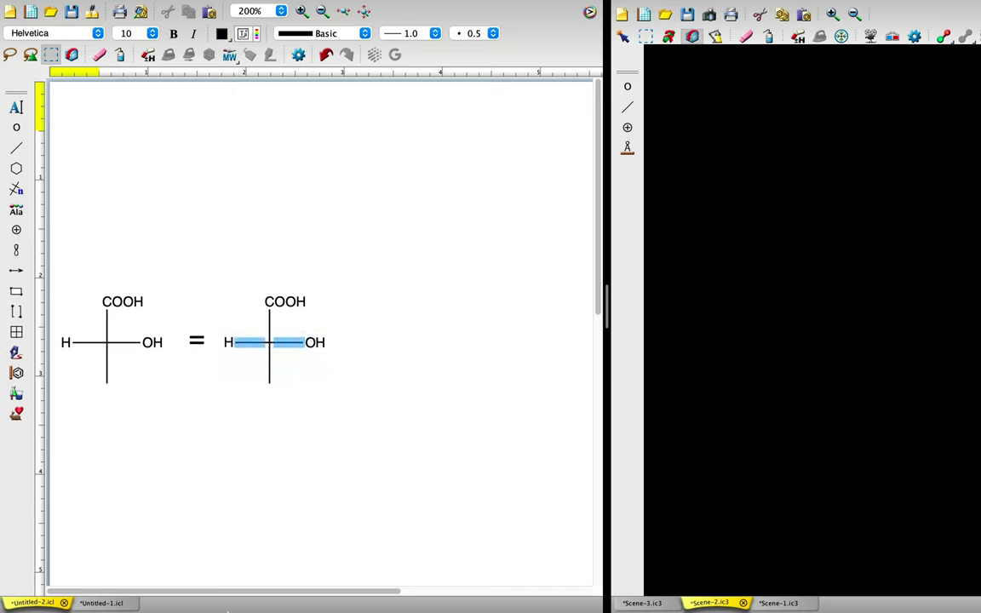
# Convert the copy's horizontal bonds to solid wedges and its vertical bonds to hashed wedges.
pyautogui.click(16, 142)
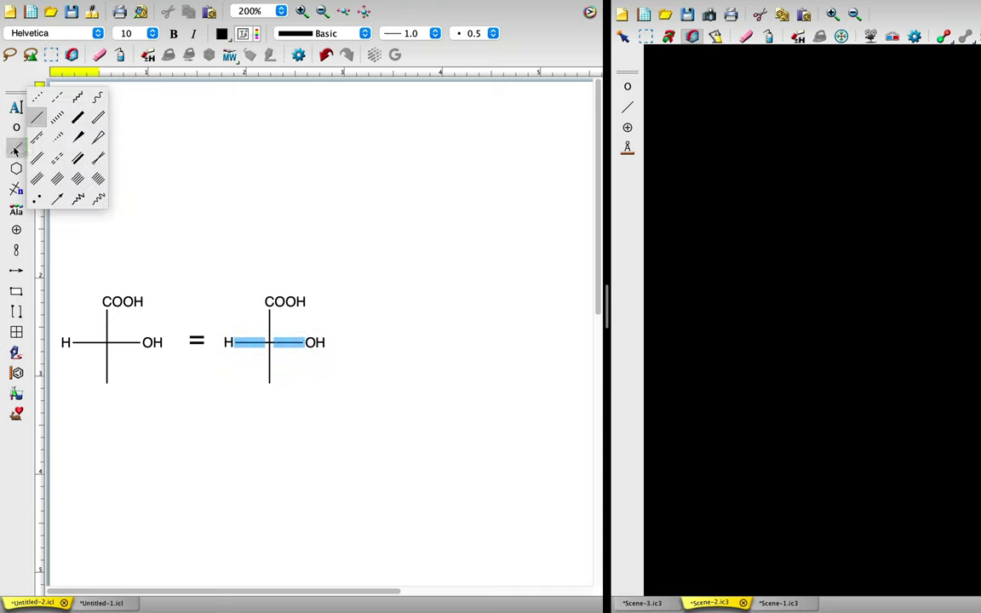
pyautogui.click(78, 137)
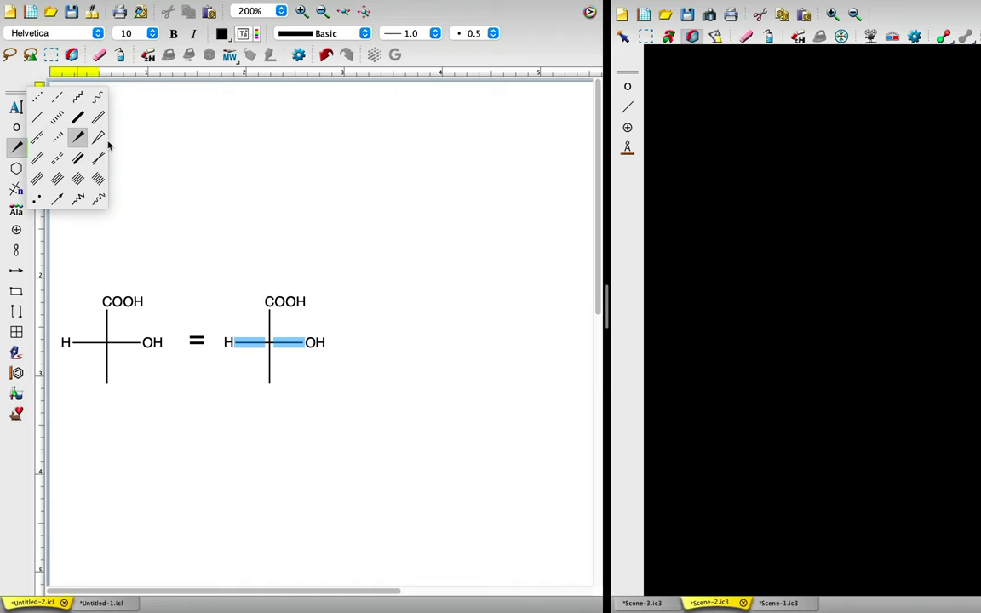
pyautogui.click(253, 342)
pyautogui.click(310, 341)
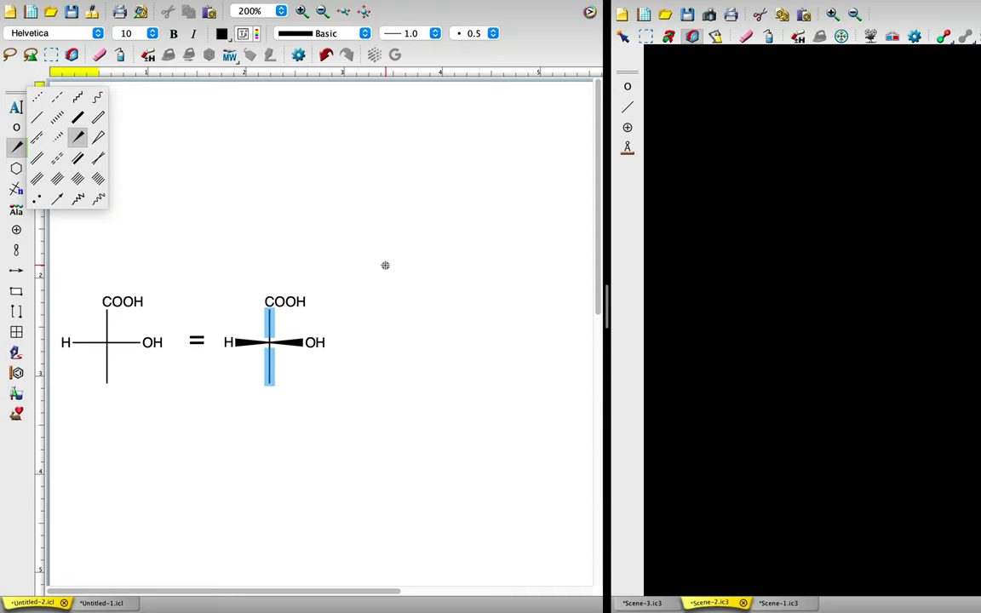
pyautogui.click(57, 137)
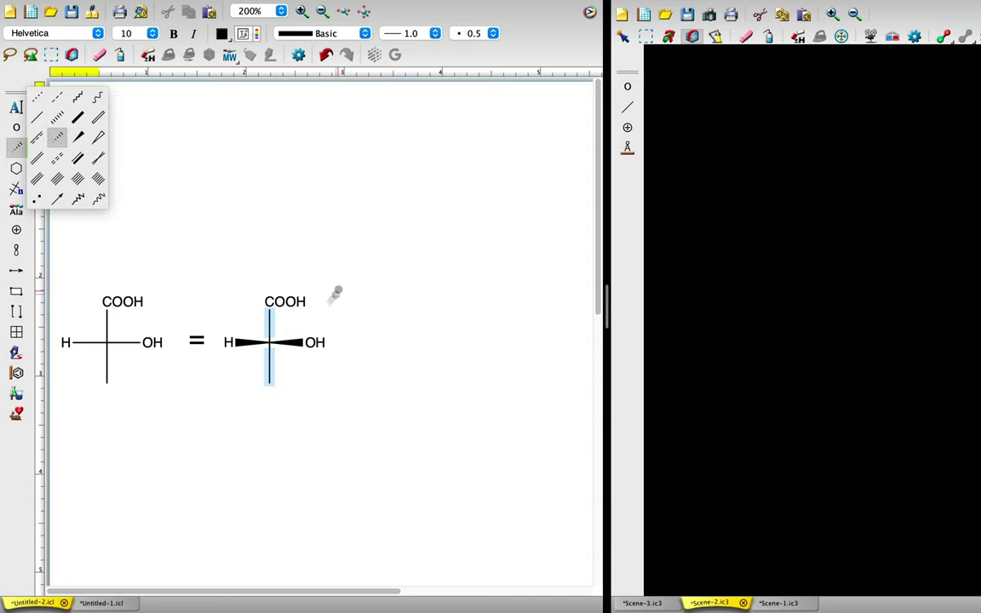
pyautogui.click(268, 366)
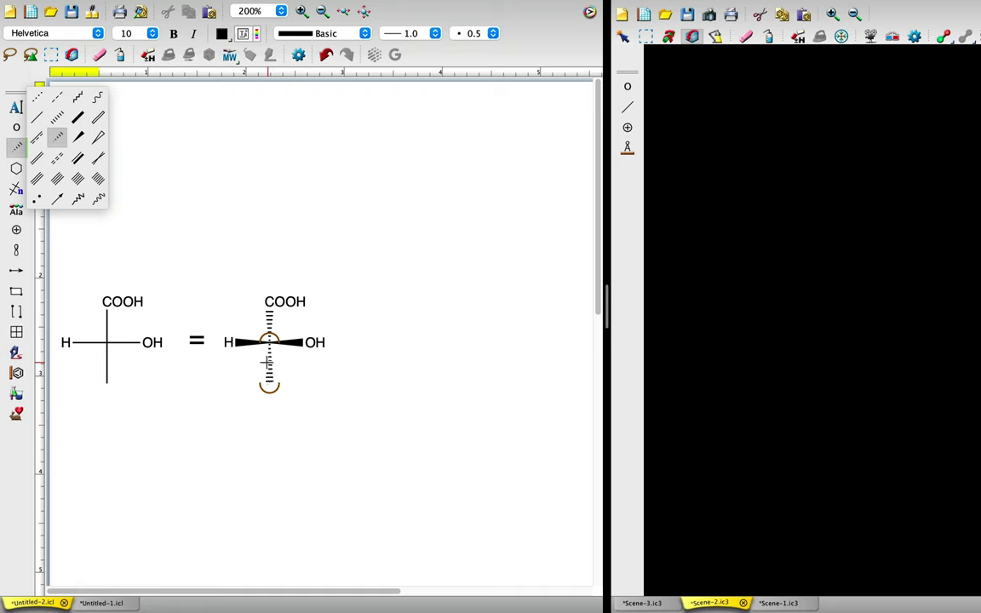
# Show the Scene-3 lactic acid model in a widened 3D view and rotate it to a side-on orientation.
pyautogui.click(639, 602)
pyautogui.moveTo(606, 496); pyautogui.dragTo(552, 497)
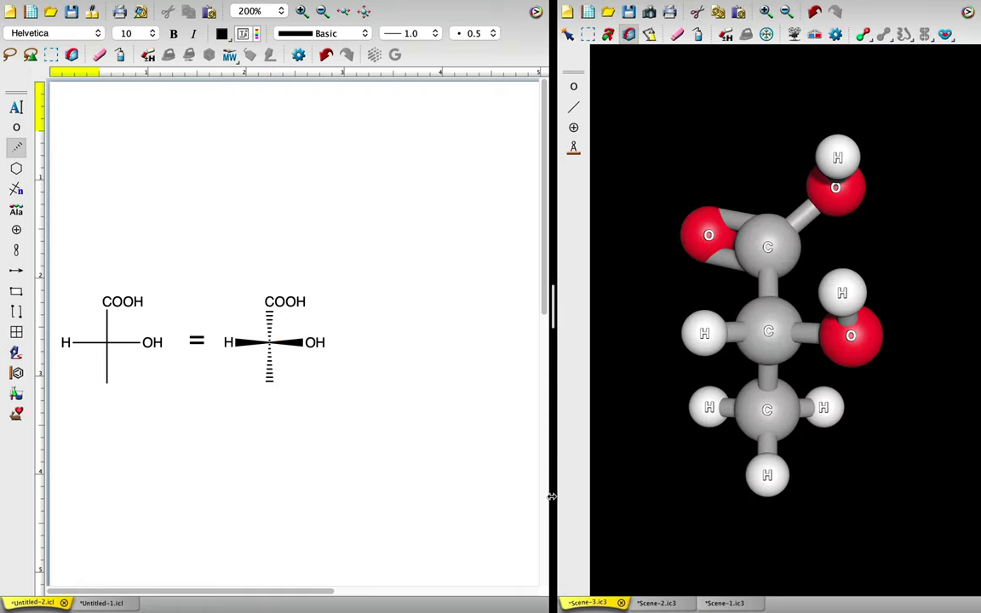
pyautogui.moveTo(767, 533); pyautogui.dragTo(773, 410)
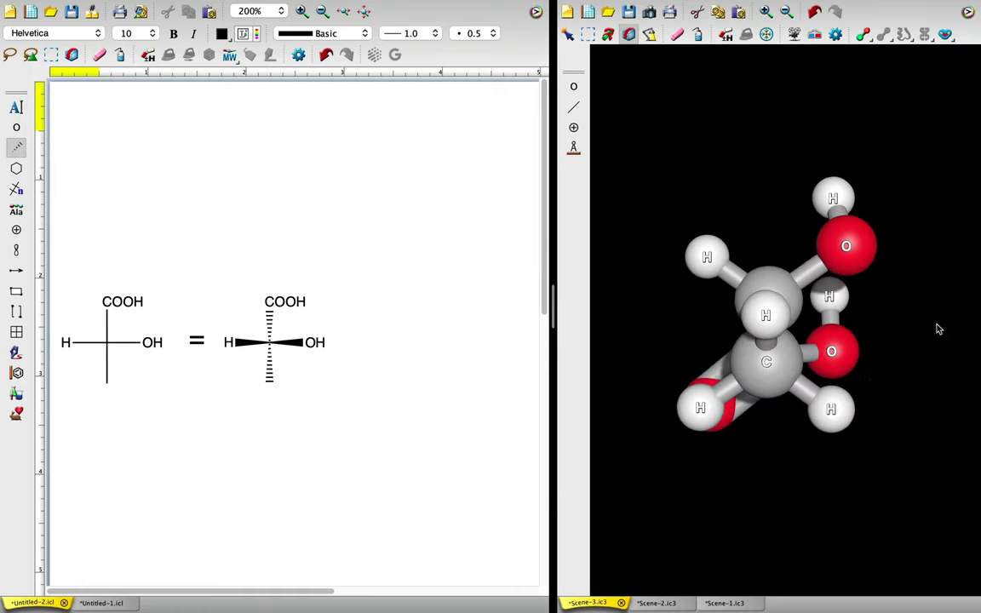
pyautogui.moveTo(937, 329); pyautogui.dragTo(880, 329)
# Duplicate the equals sign and place the copy beside the OH group of the wedge-hash drawing.
pyautogui.click(51, 55)
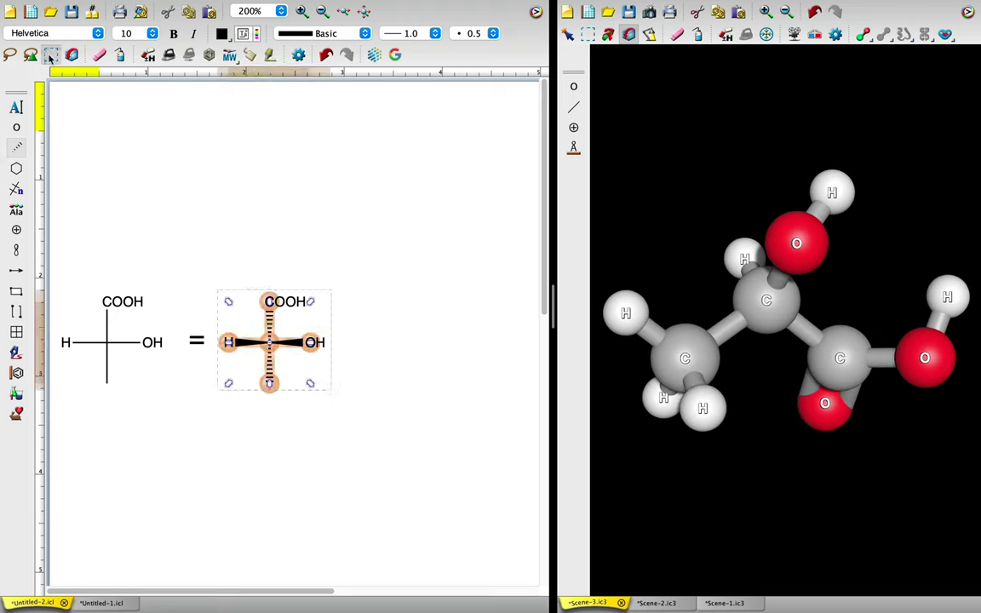
pyautogui.click(197, 341)
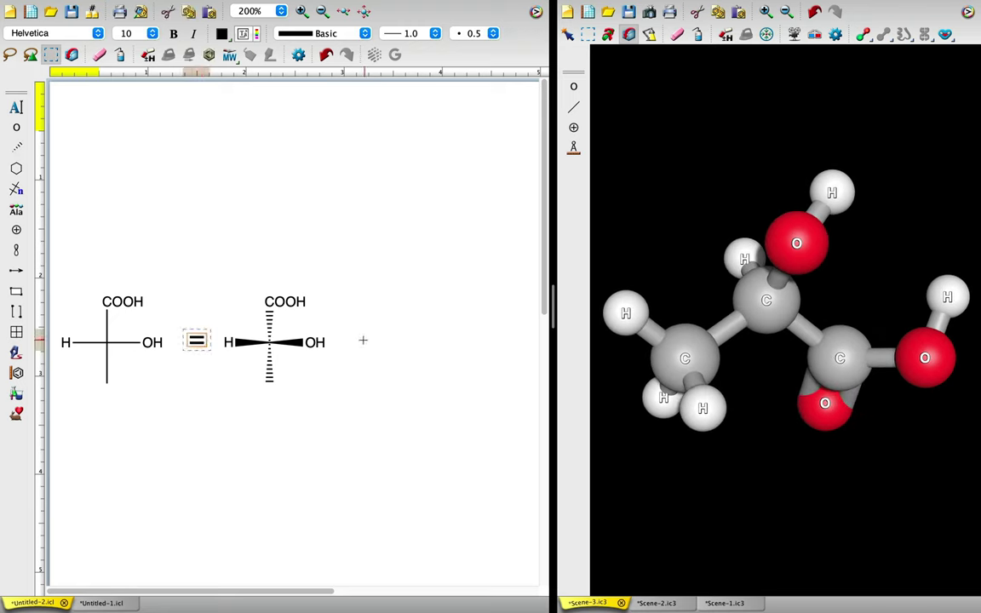
pyautogui.press('super+v')
pyautogui.click(372, 397)
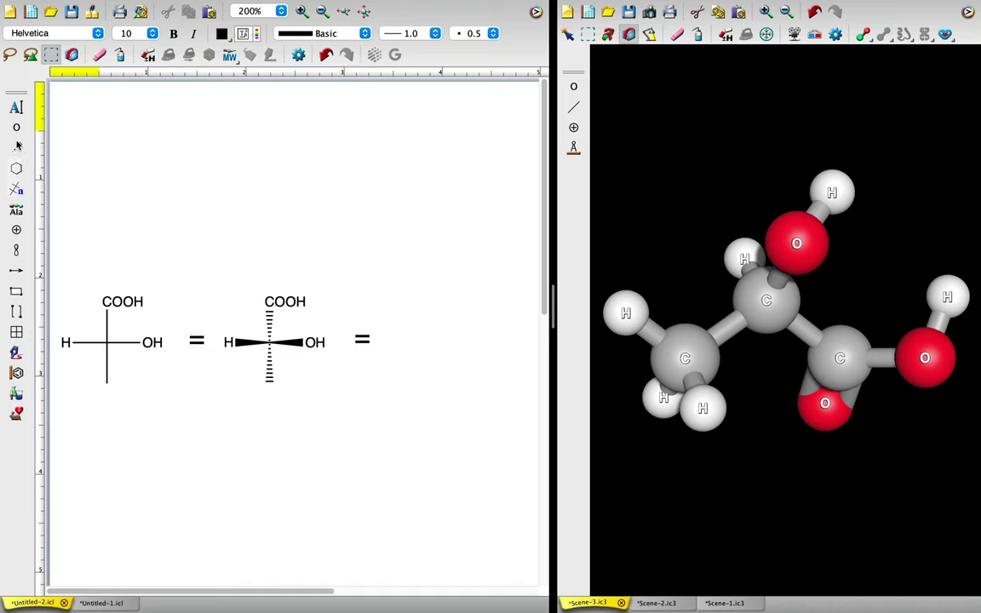
# Draw a three-carbon zigzag chain with plain single bonds after the second equals sign, with its middle carbon pointing up.
pyautogui.click(36, 116)
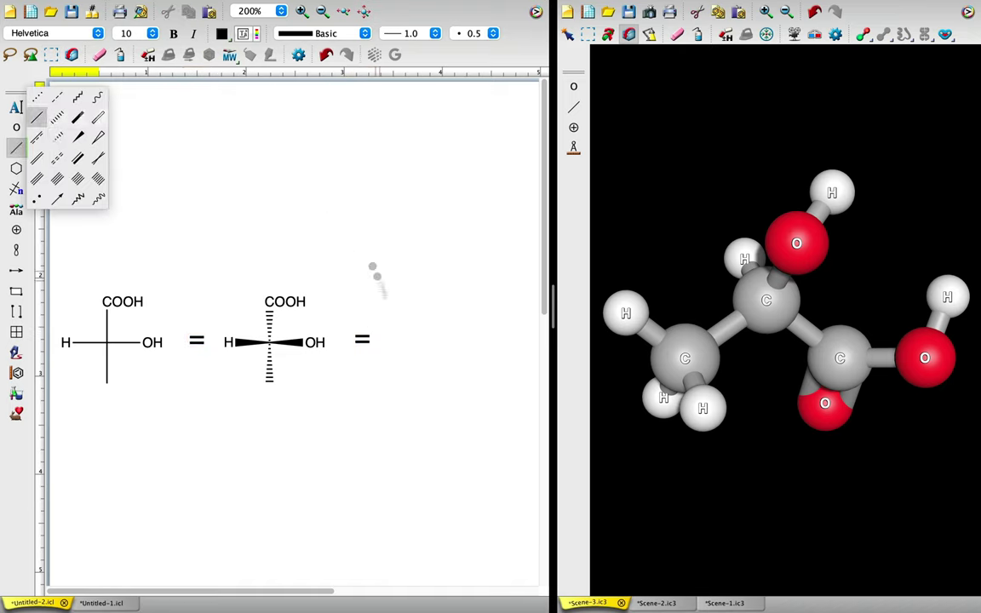
pyautogui.click(405, 364)
pyautogui.press('2')
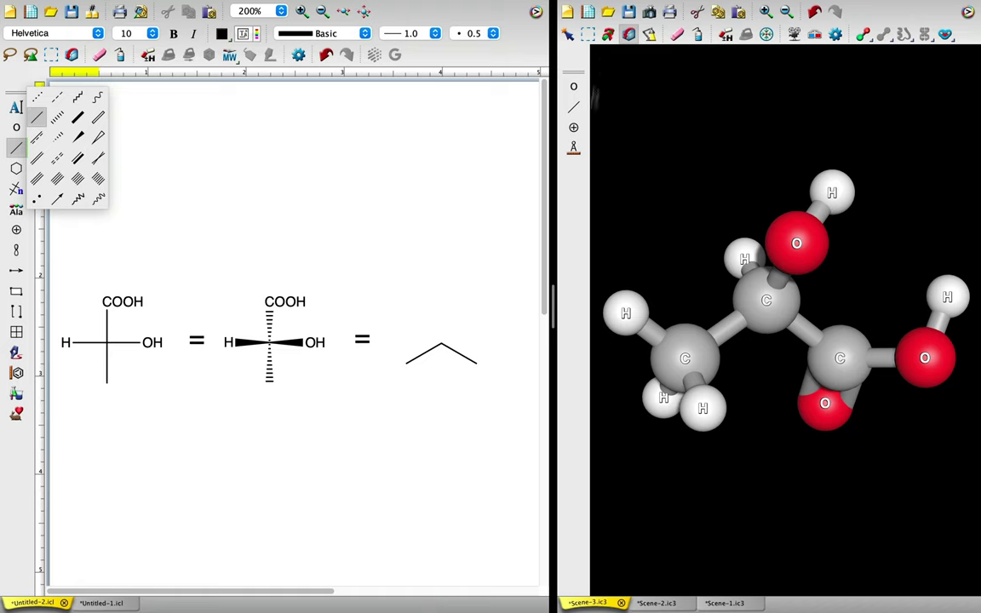
# Label the chain's right-hand end carbon COOH to match the carboxyl carbon in the 3D lactic acid model.
pyautogui.click(588, 35)
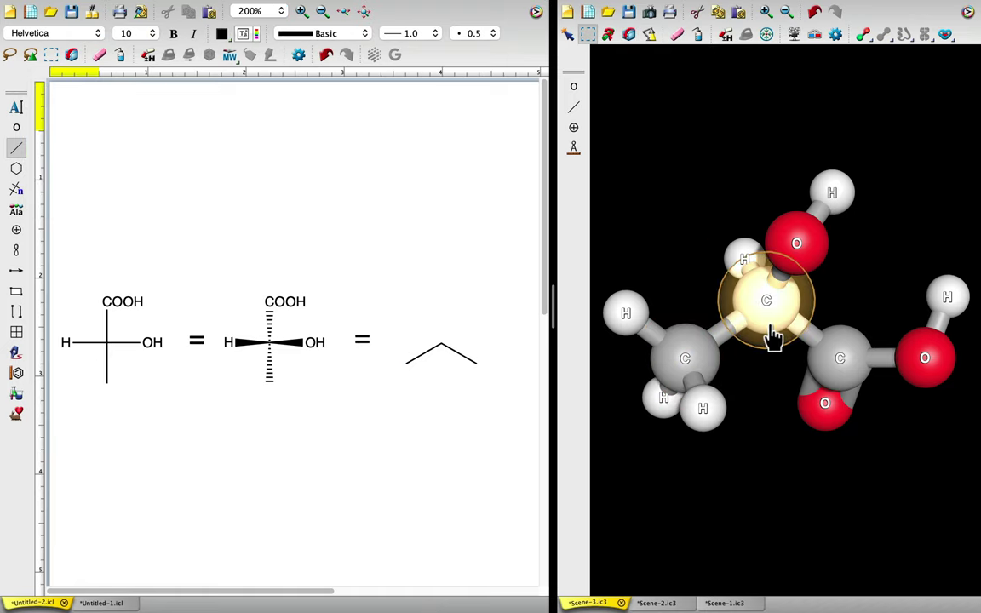
pyautogui.click(16, 108)
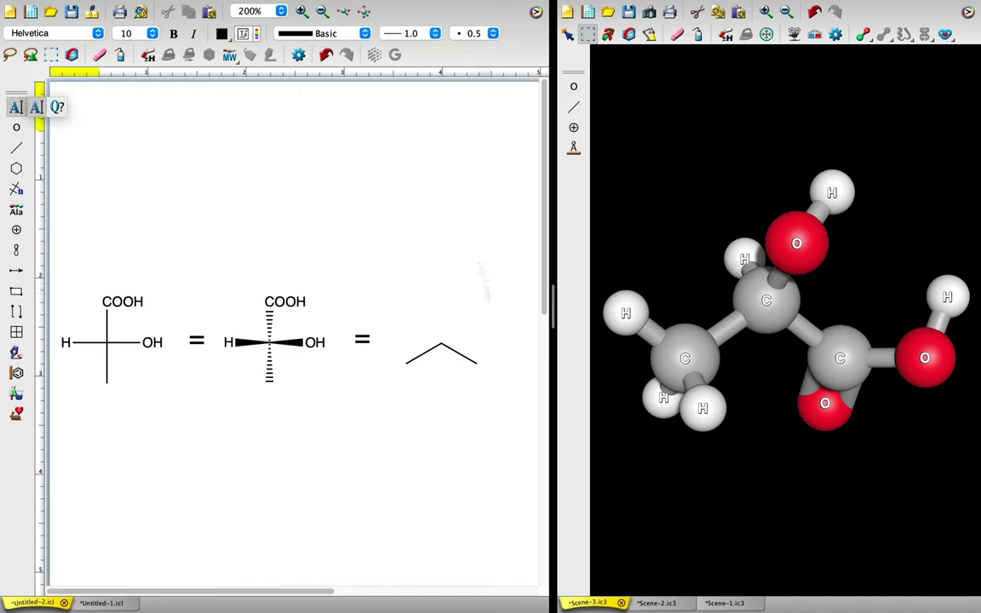
pyautogui.click(477, 363)
pyautogui.write('COOH')
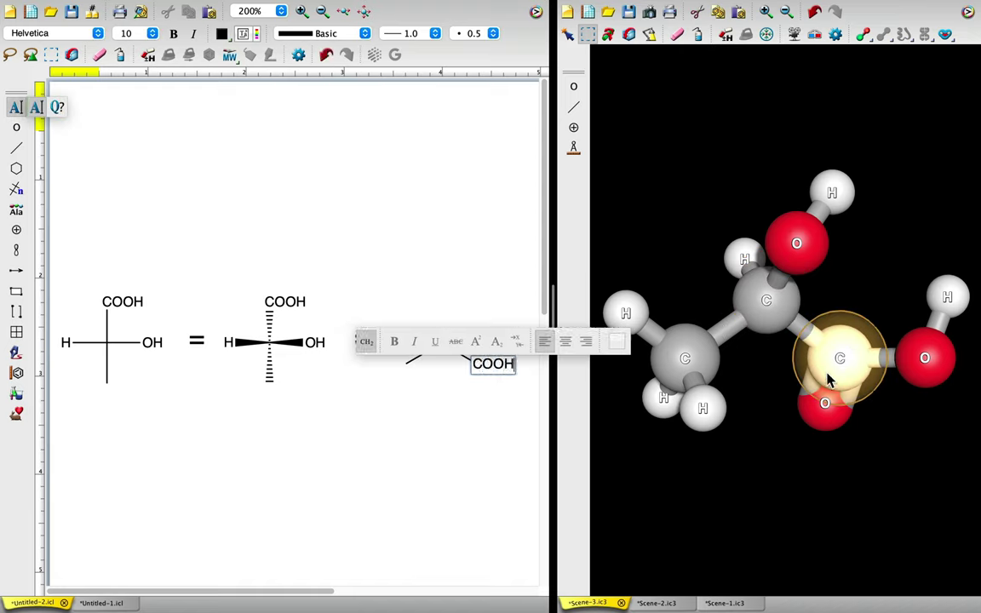
pyautogui.press('Return')
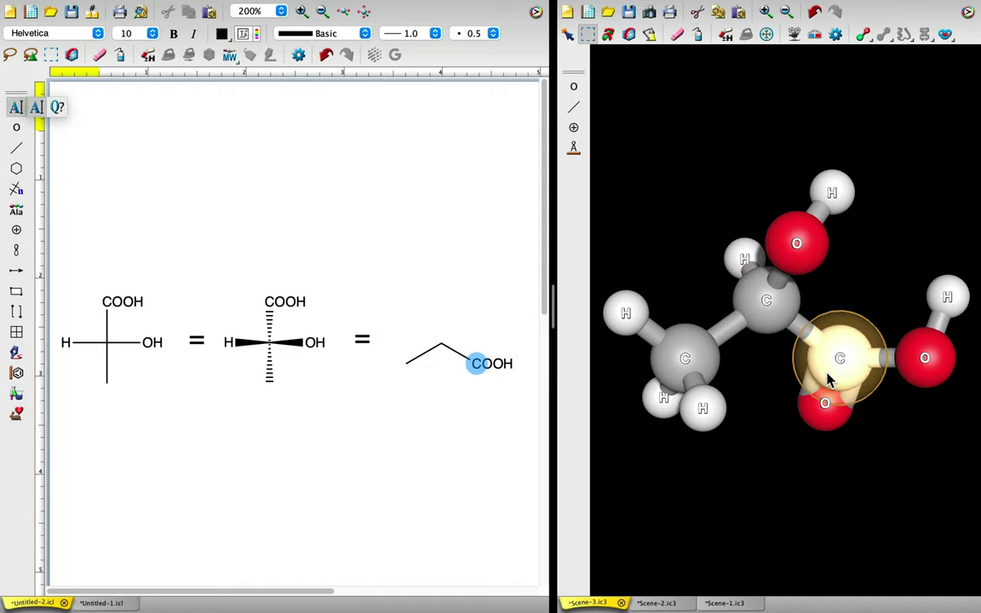
# Add an OH on a solid wedge and an H on a hashed wedge to the chain's central carbon.
pyautogui.click(19, 148)
pyautogui.click(79, 138)
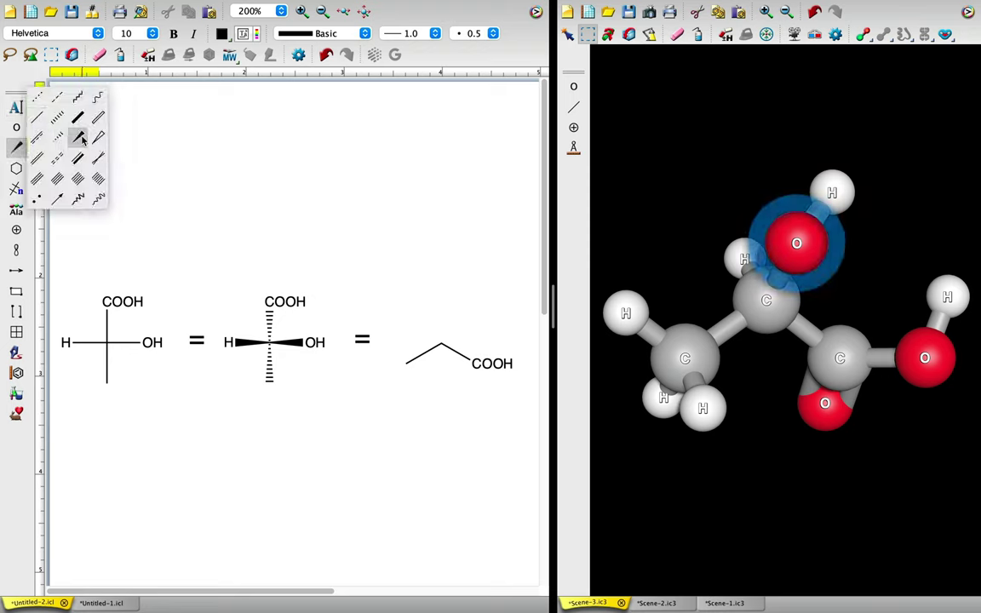
pyautogui.moveTo(441, 342); pyautogui.dragTo(460, 308)
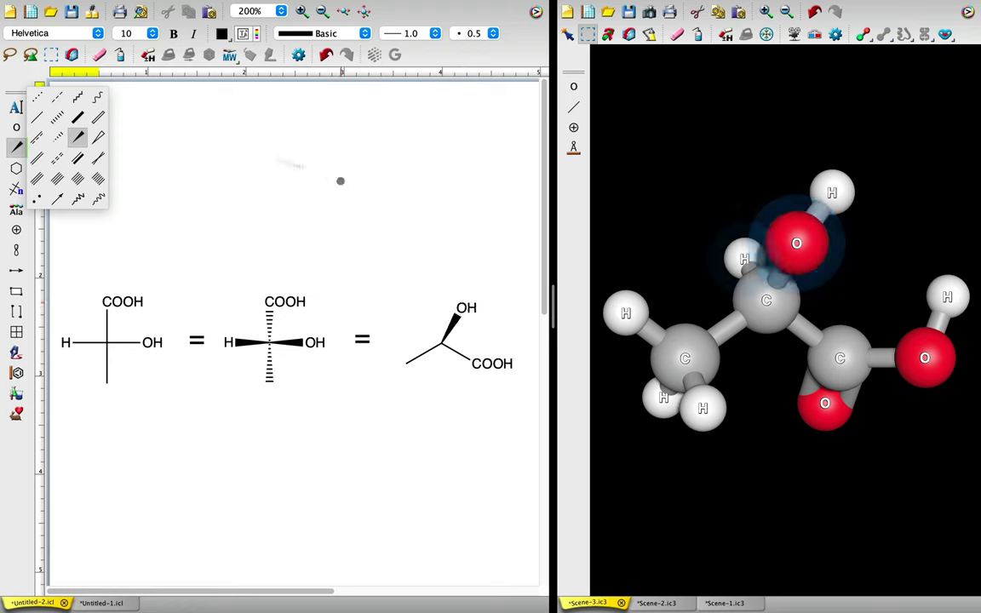
pyautogui.click(57, 136)
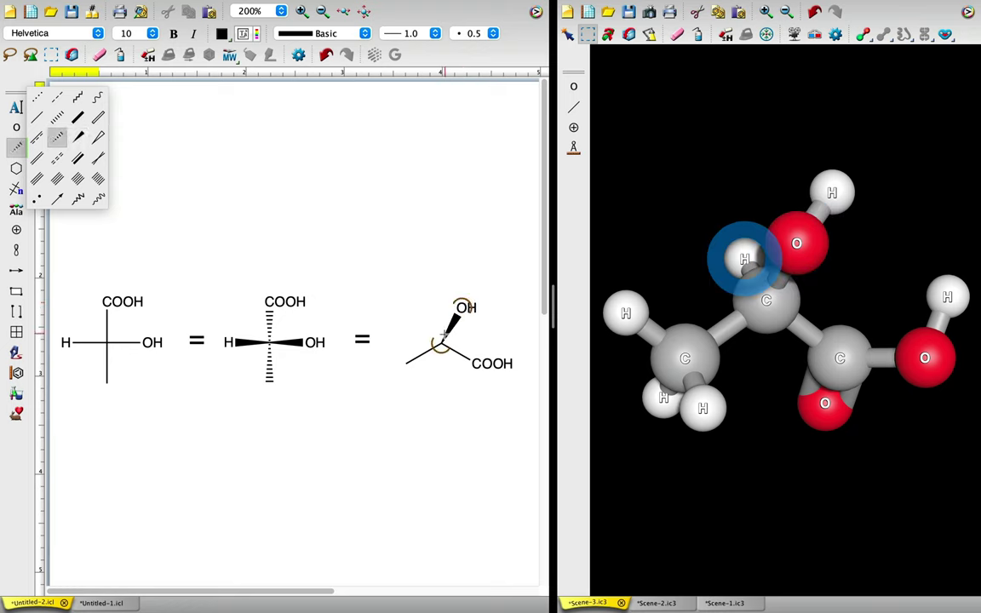
pyautogui.moveTo(412, 315)
pyautogui.mouseDown()
pyautogui.moveTo(440, 304)
pyautogui.moveTo(420, 307)
pyautogui.mouseUp()
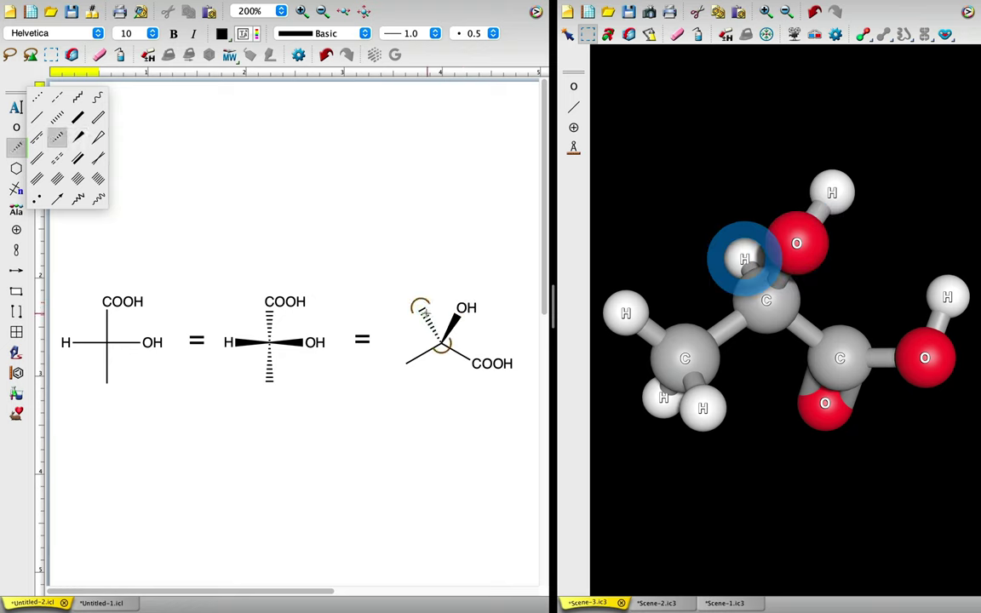
pyautogui.press('h')
# Add an updating IUPAC Name label beneath the zigzag lactic acid structure.
pyautogui.click(51, 55)
pyautogui.click(229, 56)
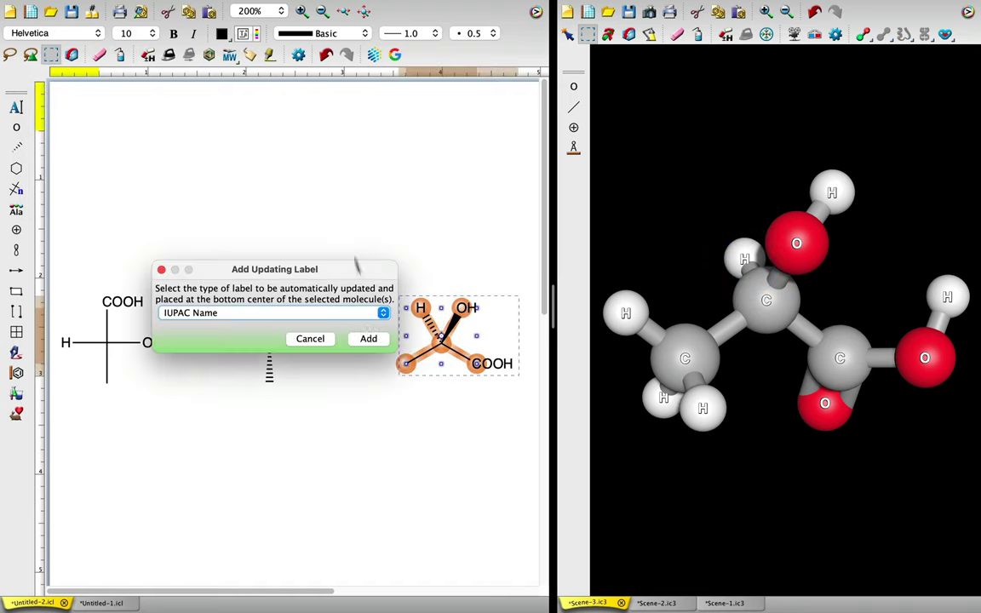
pyautogui.click(369, 339)
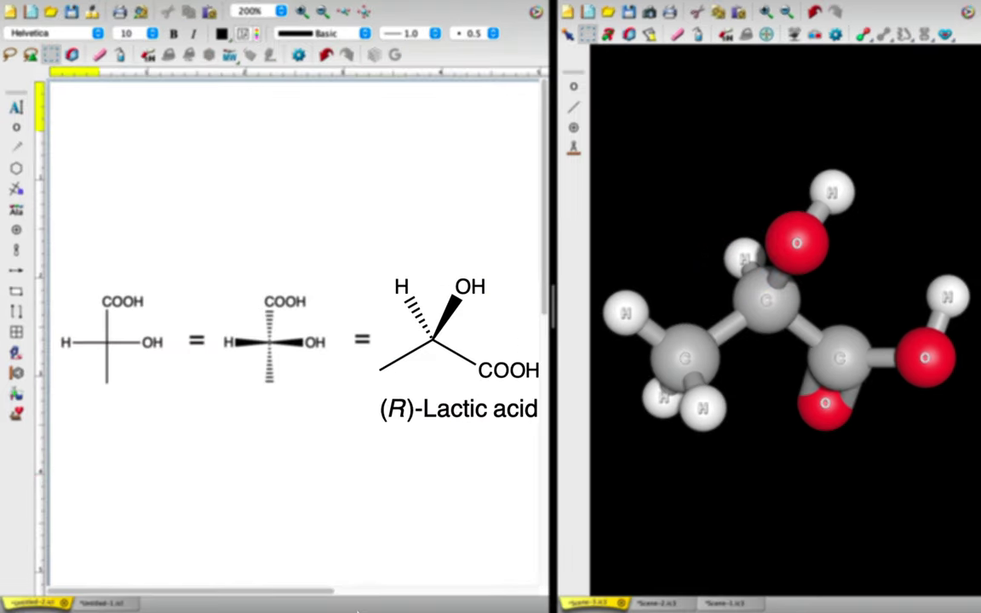